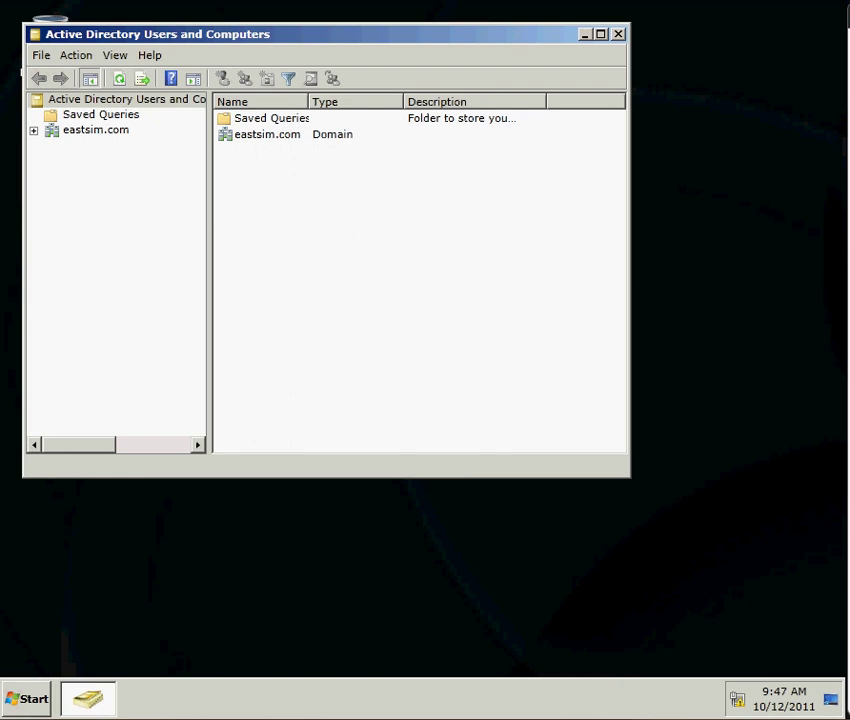
Show the eastsim.com Users container and open the context menu of the Allowed RODC Password Replication Group
{"action": "left_click", "coordinate": [33, 131]}
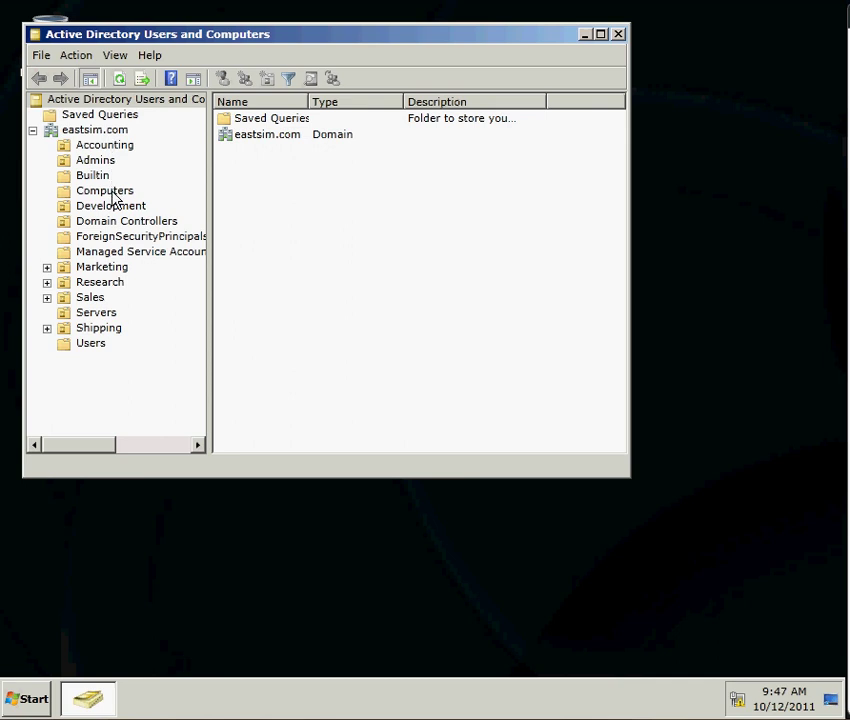
{"action": "left_click", "coordinate": [84, 345]}
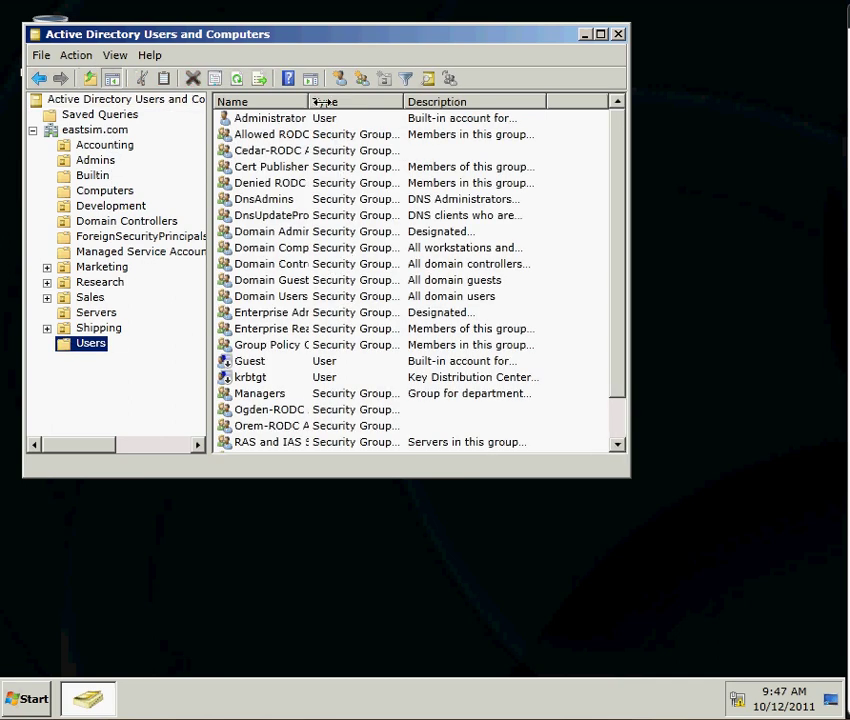
{"action": "left_click_drag", "start_coordinate": [309, 101], "coordinate": [381, 101]}
{"action": "left_click", "coordinate": [305, 140]}
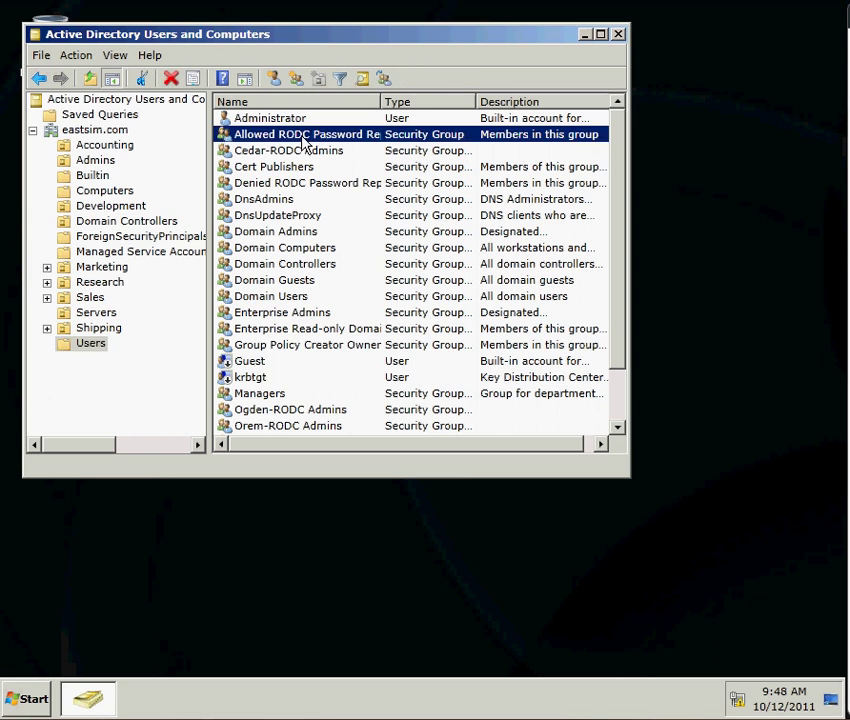
{"action": "right_click", "coordinate": [305, 140]}
Add the Sales group and the Accounting user's account to the group's members
{"action": "left_click", "coordinate": [365, 299]}
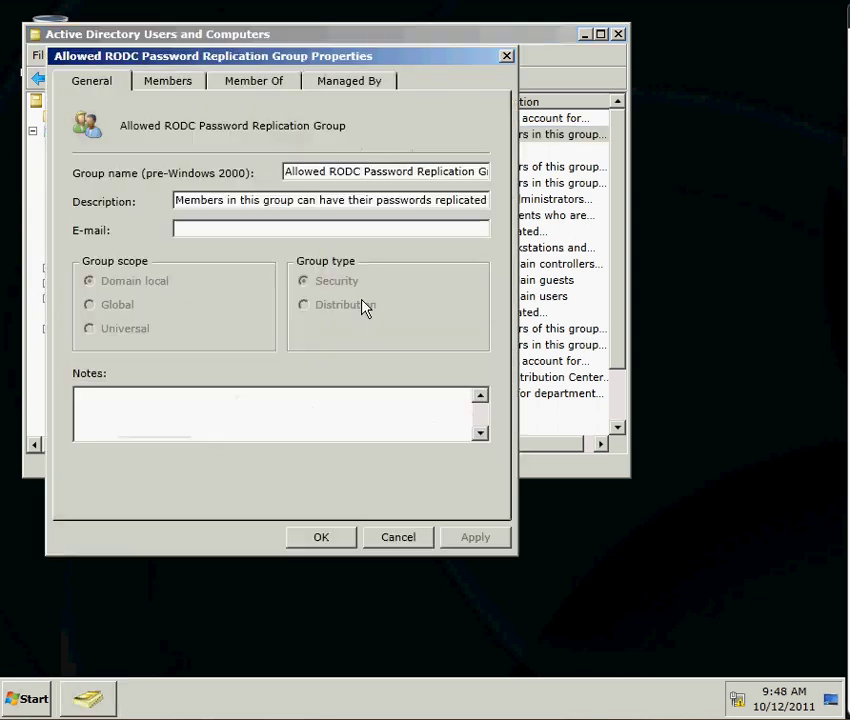
{"action": "left_click", "coordinate": [168, 82]}
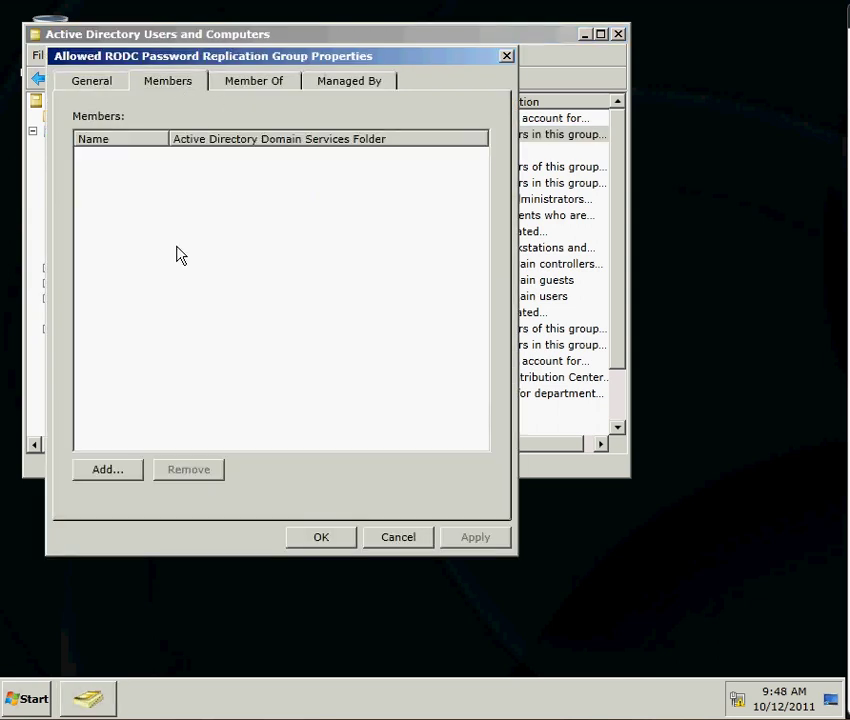
{"action": "left_click", "coordinate": [107, 470]}
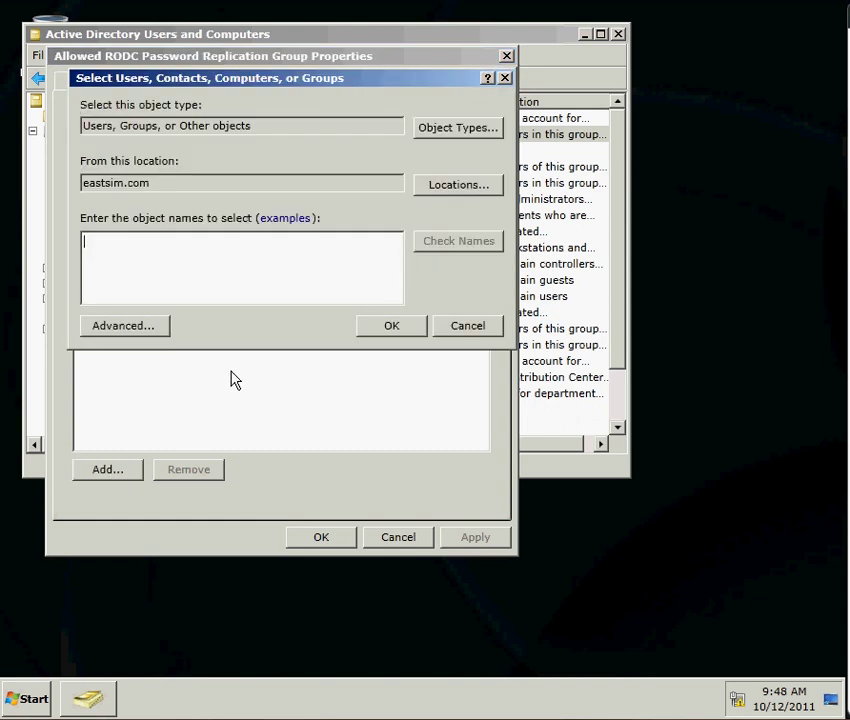
{"action": "type", "text": "sales"}
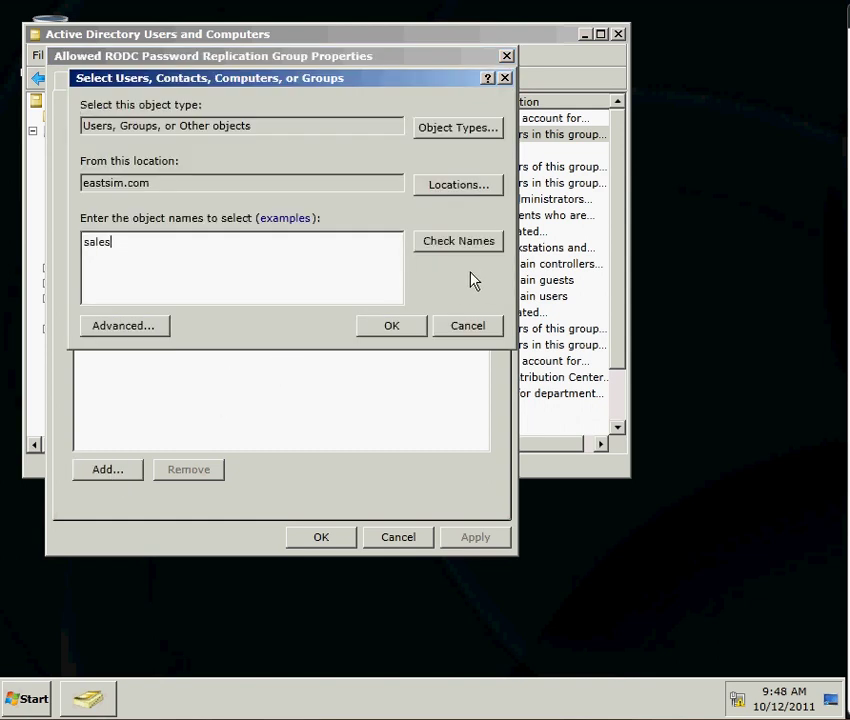
{"action": "left_click", "coordinate": [459, 250]}
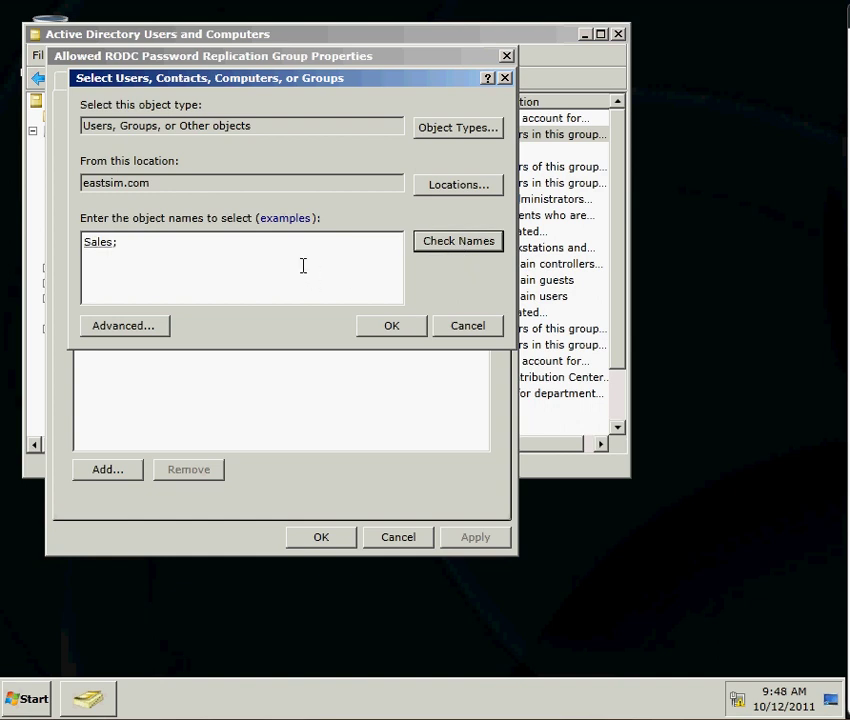
{"action": "left_click", "coordinate": [255, 243]}
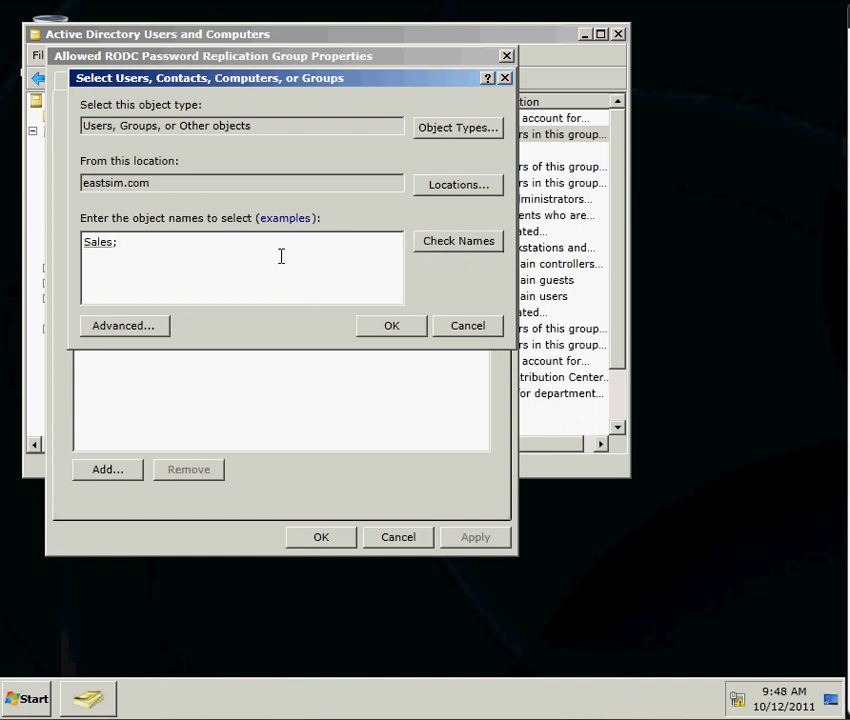
{"action": "left_click", "coordinate": [436, 248]}
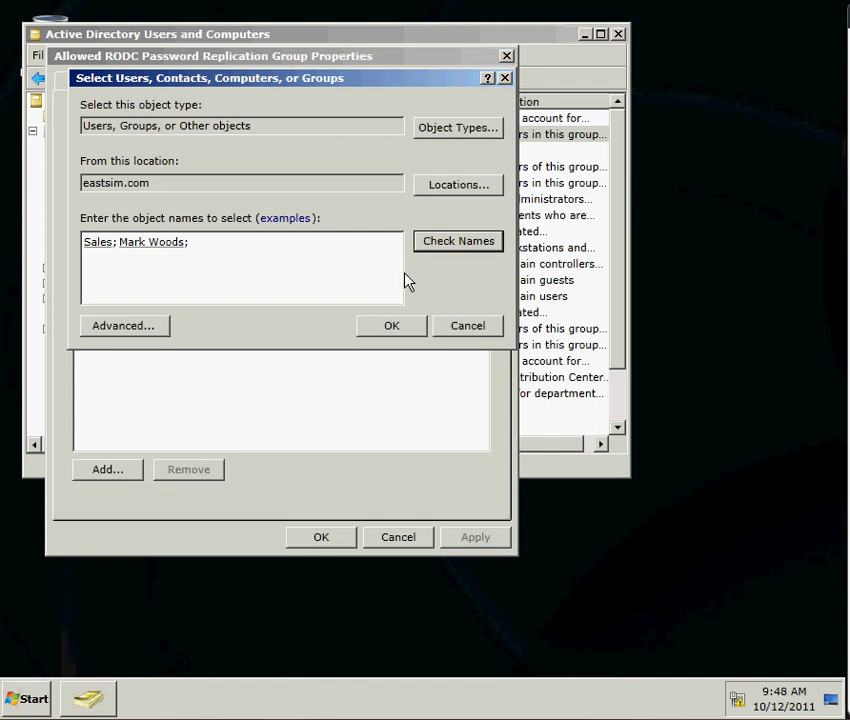
{"action": "left_click", "coordinate": [410, 328]}
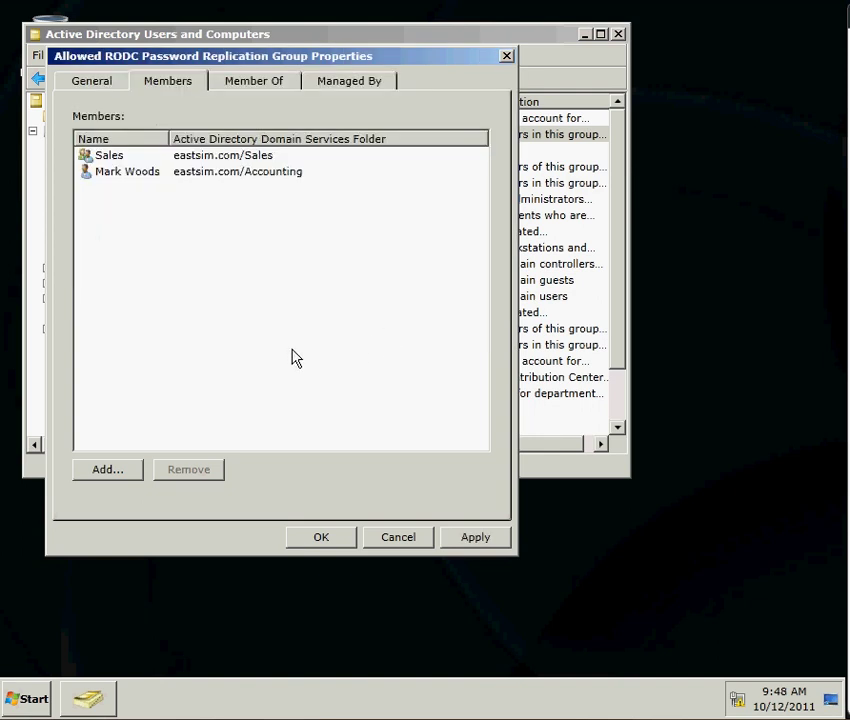
Limit the member search to Computers only and list all computers in the domain
{"action": "left_click", "coordinate": [108, 472]}
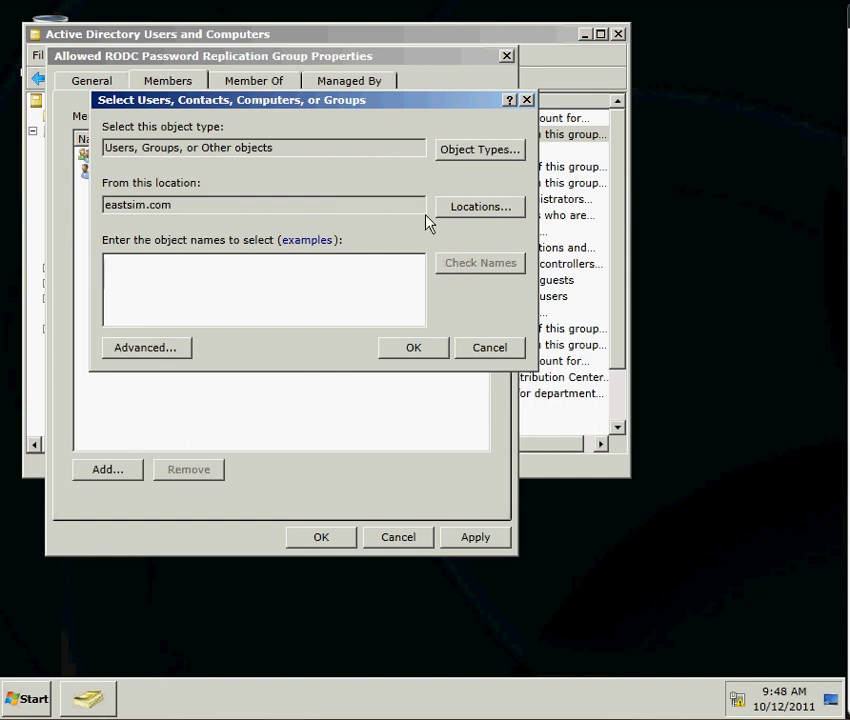
{"action": "left_click", "coordinate": [461, 154]}
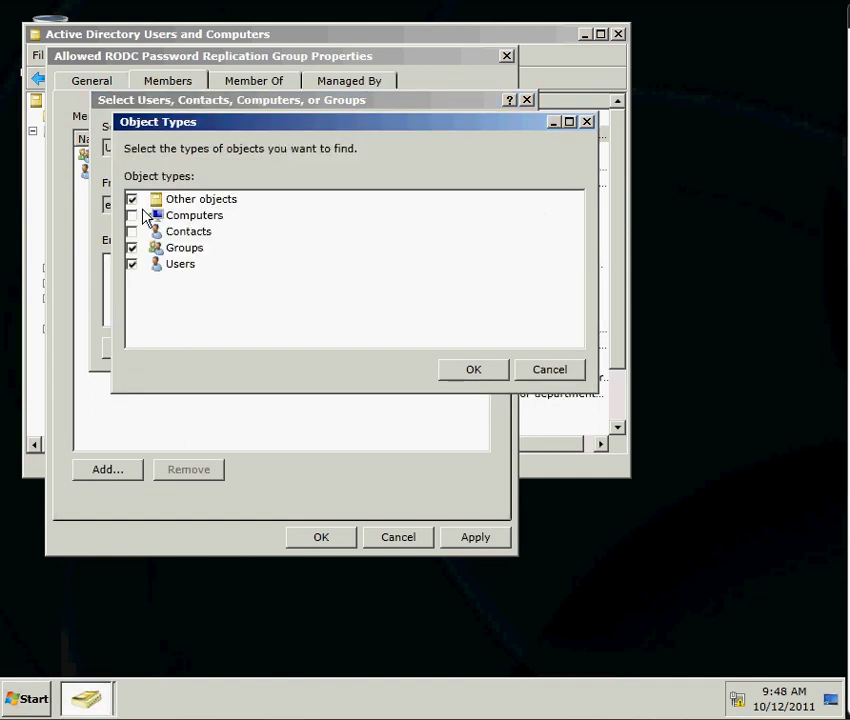
{"action": "left_click", "coordinate": [132, 199]}
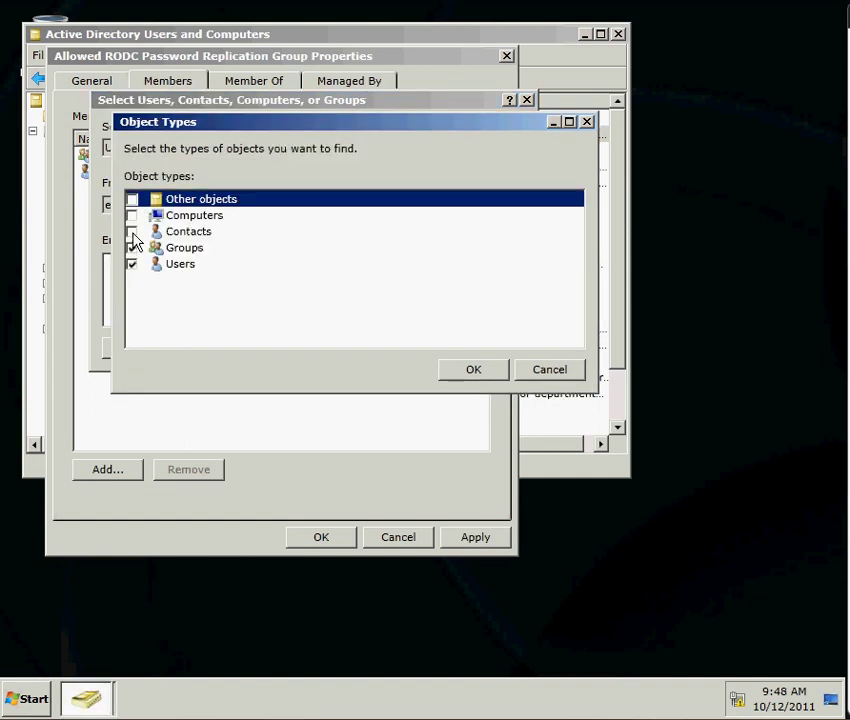
{"action": "left_click", "coordinate": [132, 215]}
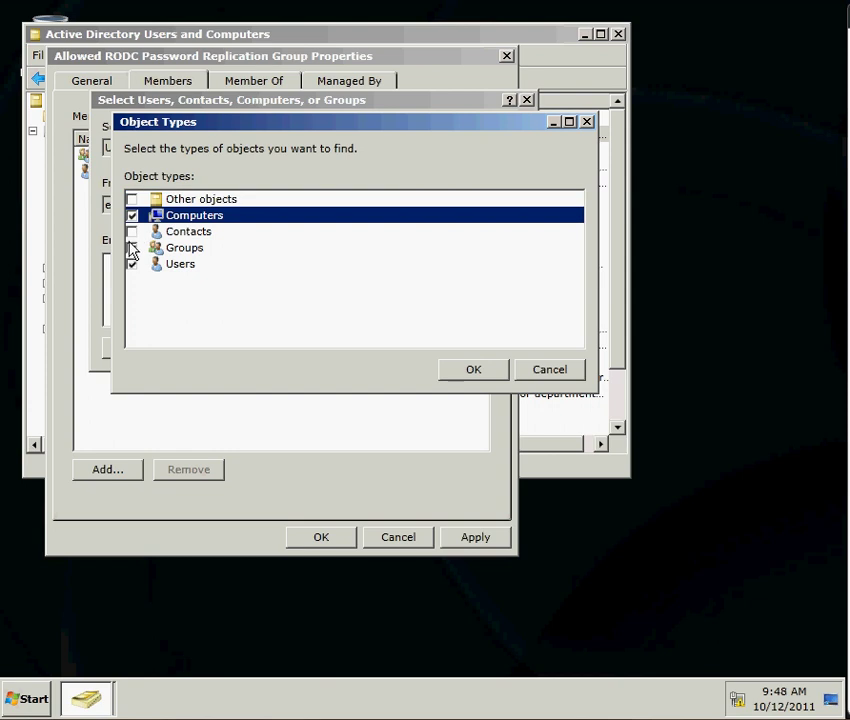
{"action": "left_click", "coordinate": [132, 247]}
{"action": "left_click", "coordinate": [133, 264]}
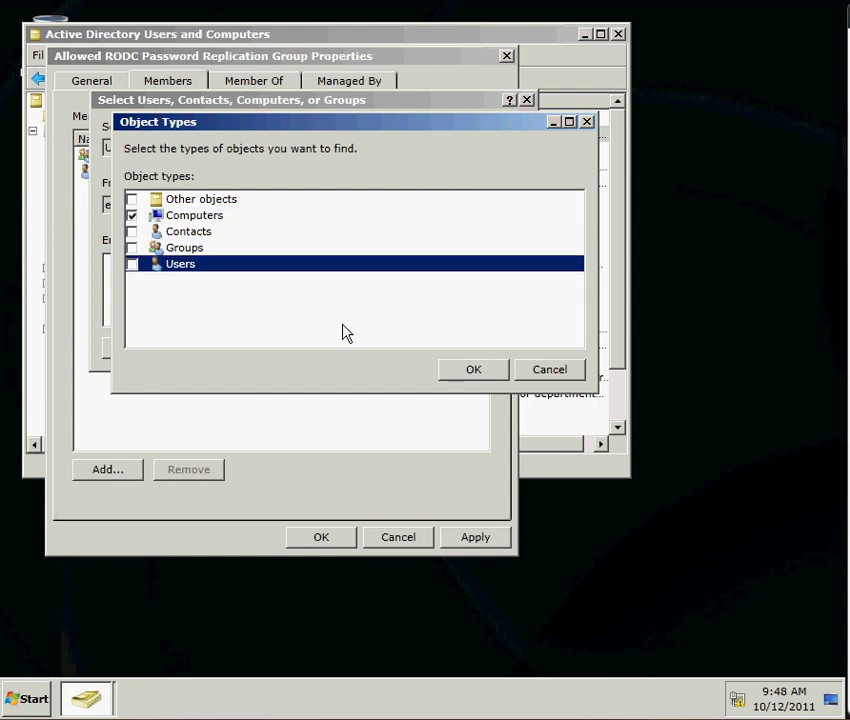
{"action": "left_click", "coordinate": [461, 374]}
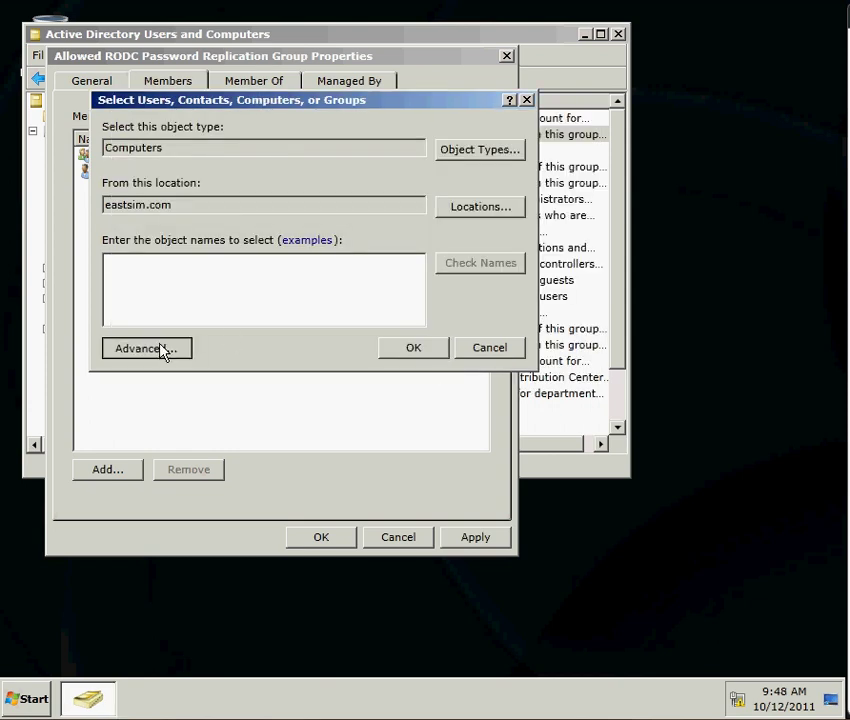
{"action": "left_click", "coordinate": [163, 349]}
{"action": "left_click", "coordinate": [443, 228]}
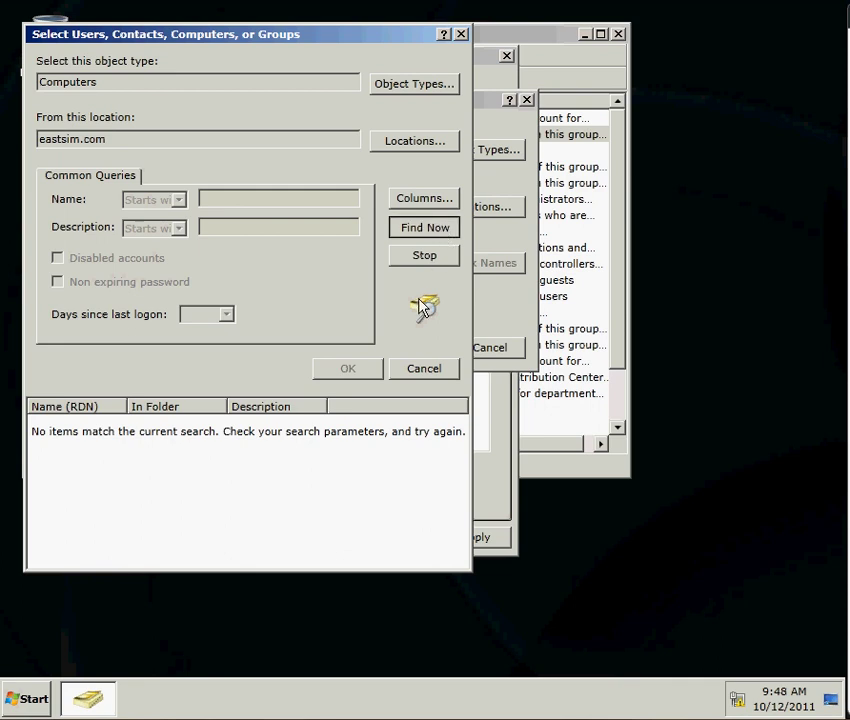
Select Sales1–Sales5 and Acct2, add them as members, and close the group properties
{"action": "left_click_drag", "start_coordinate": [236, 406], "coordinate": [307, 401]}
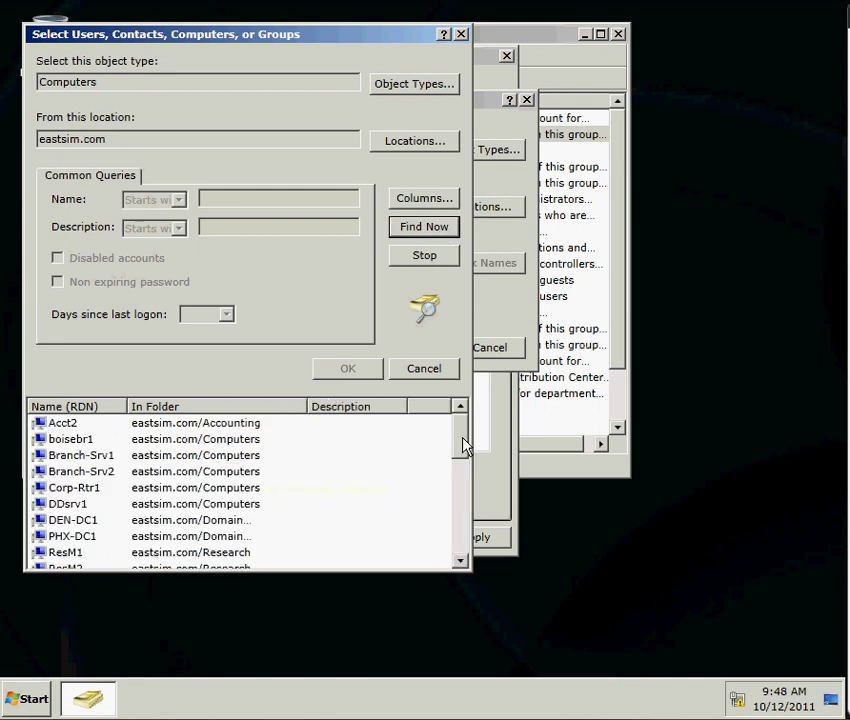
{"action": "left_click_drag", "start_coordinate": [463, 445], "coordinate": [452, 499]}
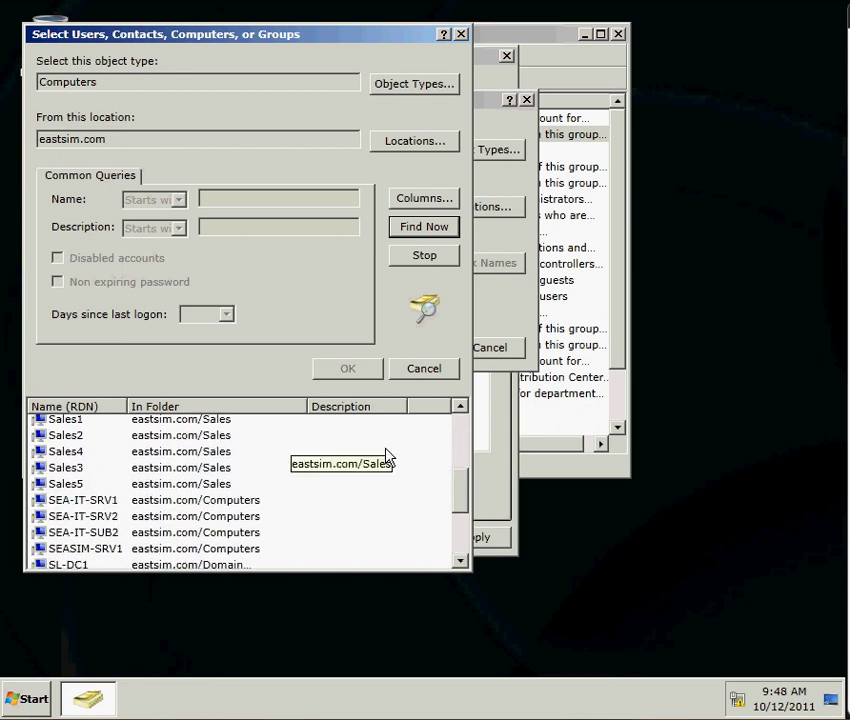
{"action": "left_click", "coordinate": [216, 421]}
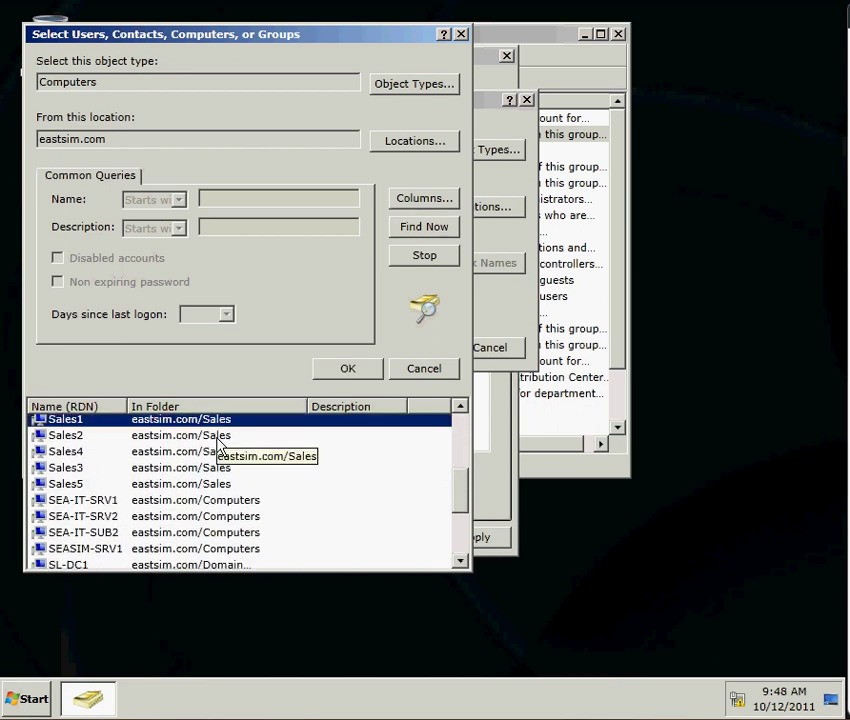
{"action": "key", "text": "shift+Down"}
{"action": "key", "text": "shift+Down"}
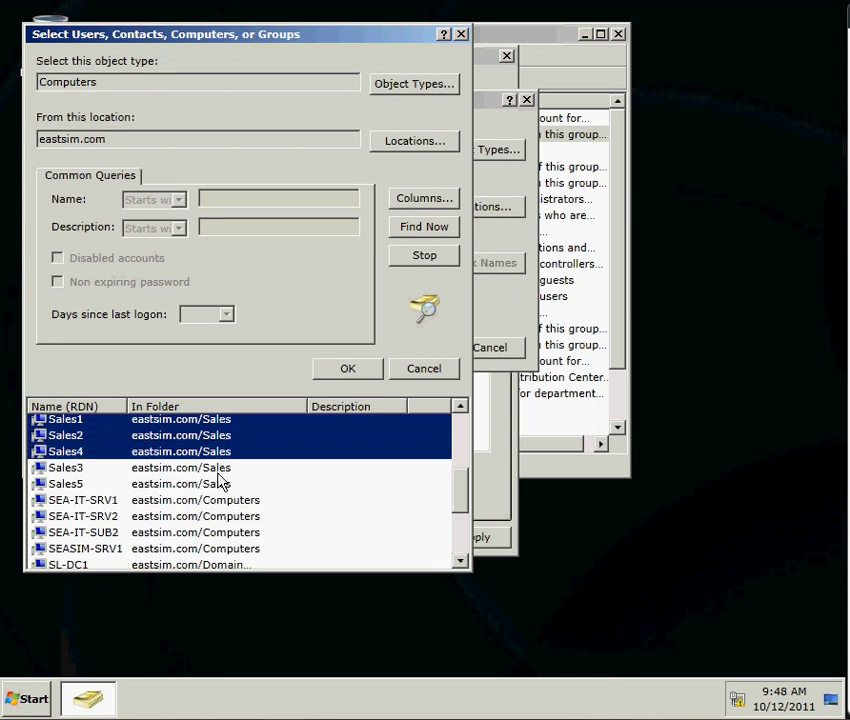
{"action": "key", "text": "shift+Down"}
{"action": "key", "text": "shift+Down"}
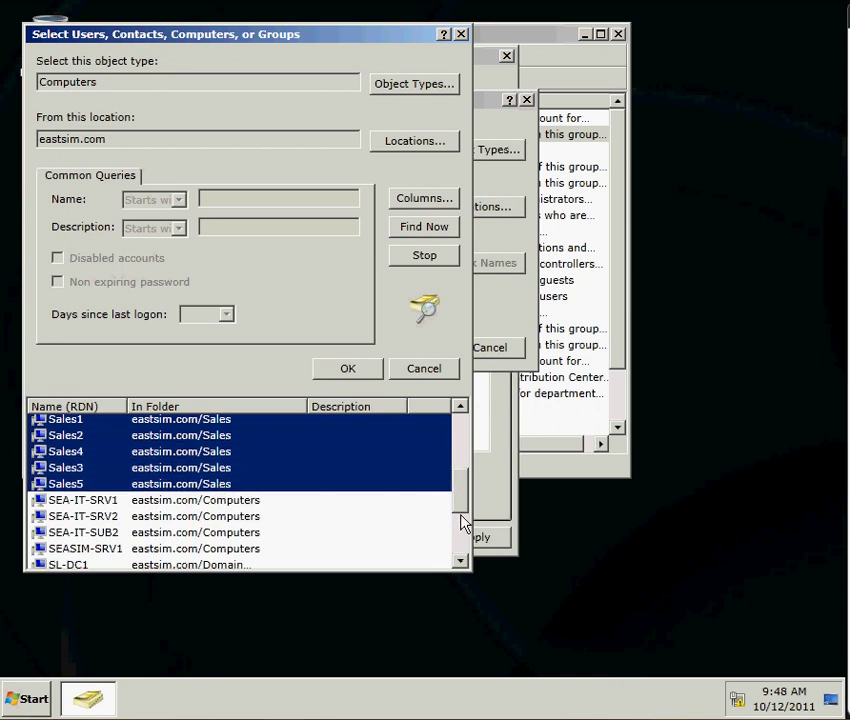
{"action": "left_click_drag", "start_coordinate": [457, 507], "coordinate": [467, 433]}
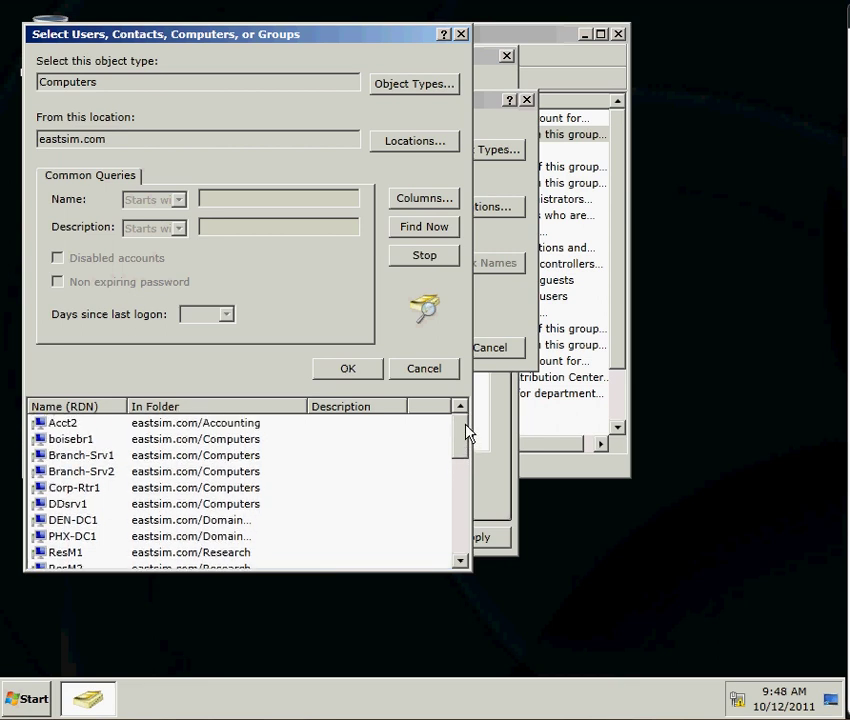
{"action": "left_click", "coordinate": [241, 424]}
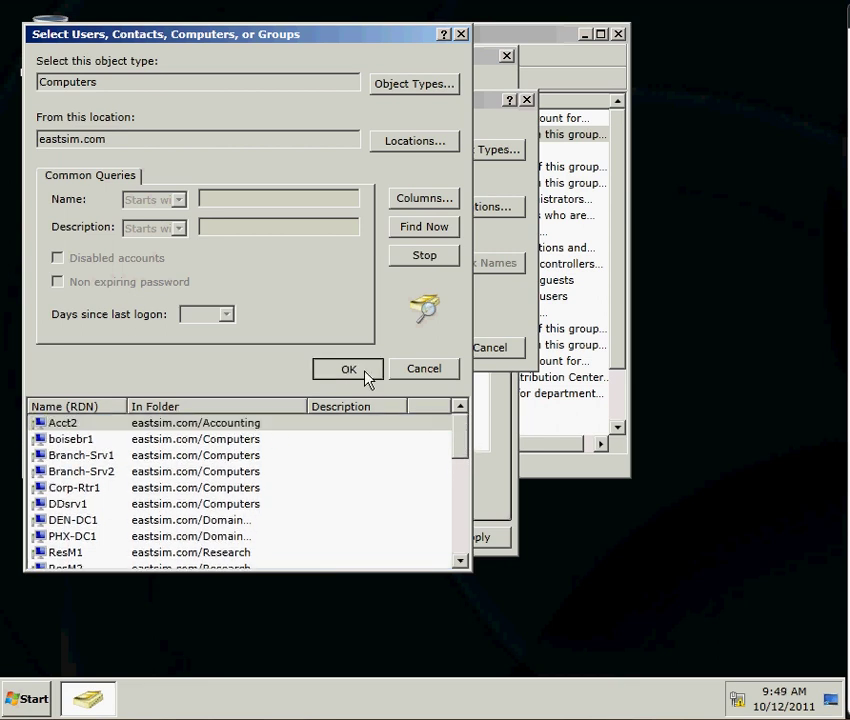
{"action": "left_click", "coordinate": [366, 377]}
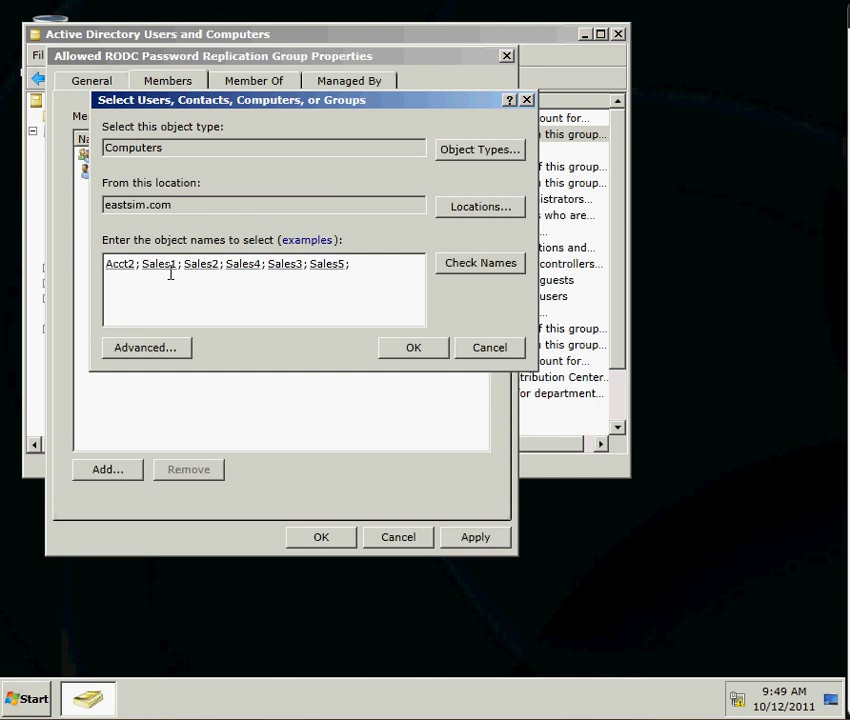
{"action": "left_click", "coordinate": [414, 348]}
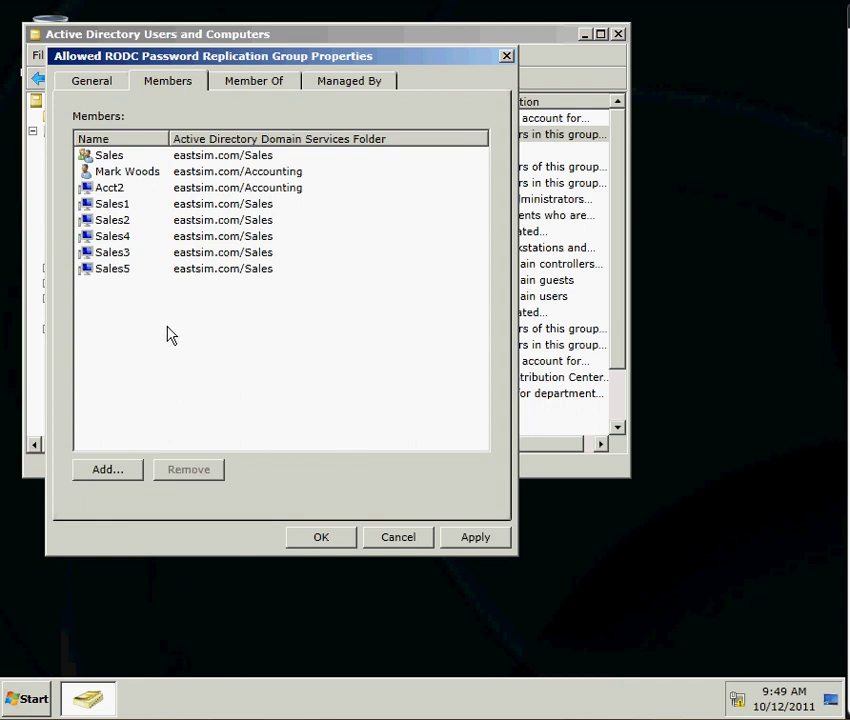
{"action": "left_click", "coordinate": [323, 542]}
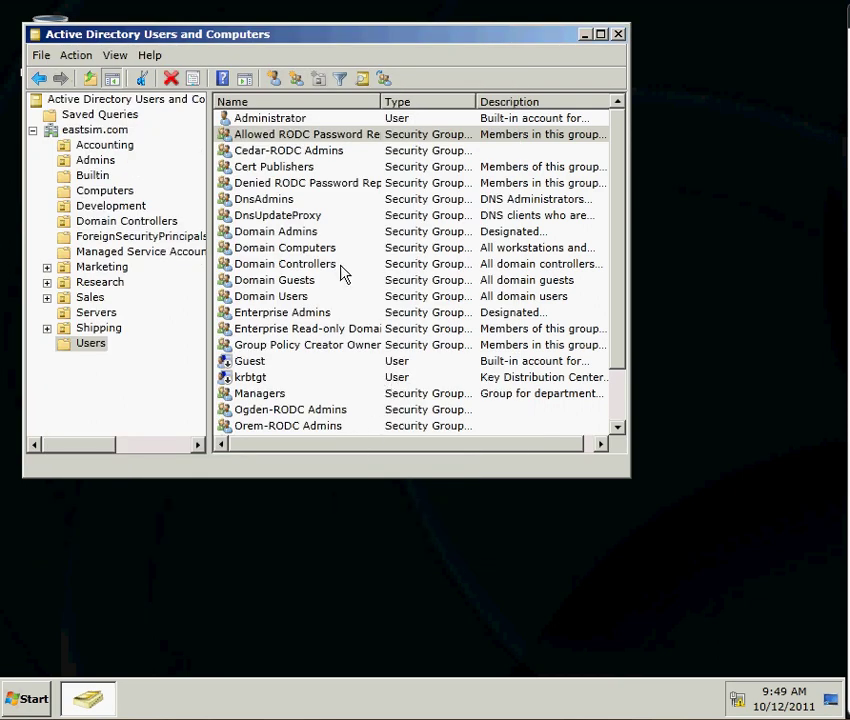
Remove the Allowed RODC Password Replication Group entry from Cedar-RODC's Password Replication Policy
{"action": "left_click", "coordinate": [128, 222]}
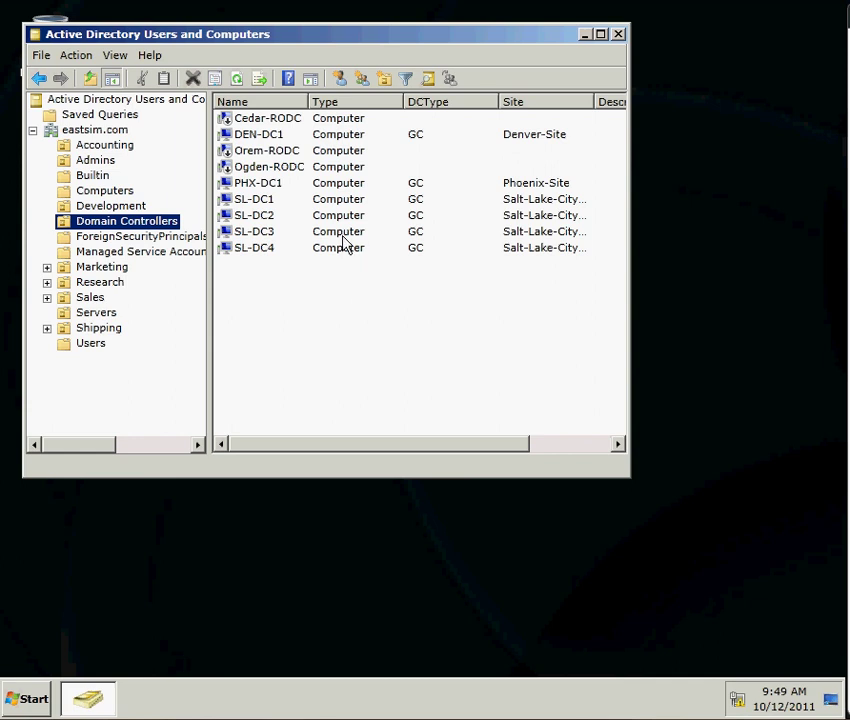
{"action": "right_click", "coordinate": [277, 121]}
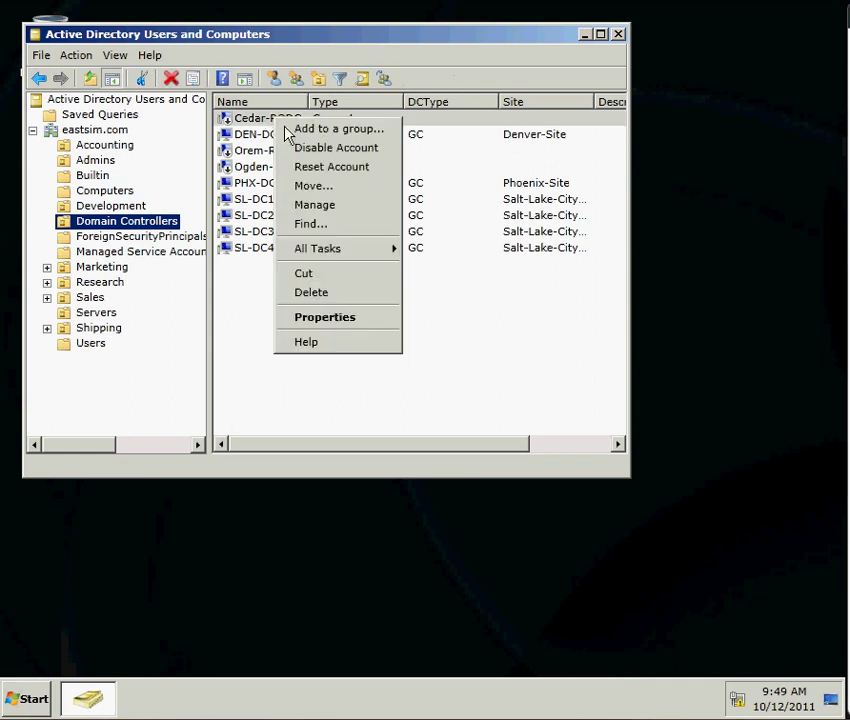
{"action": "left_click", "coordinate": [338, 318]}
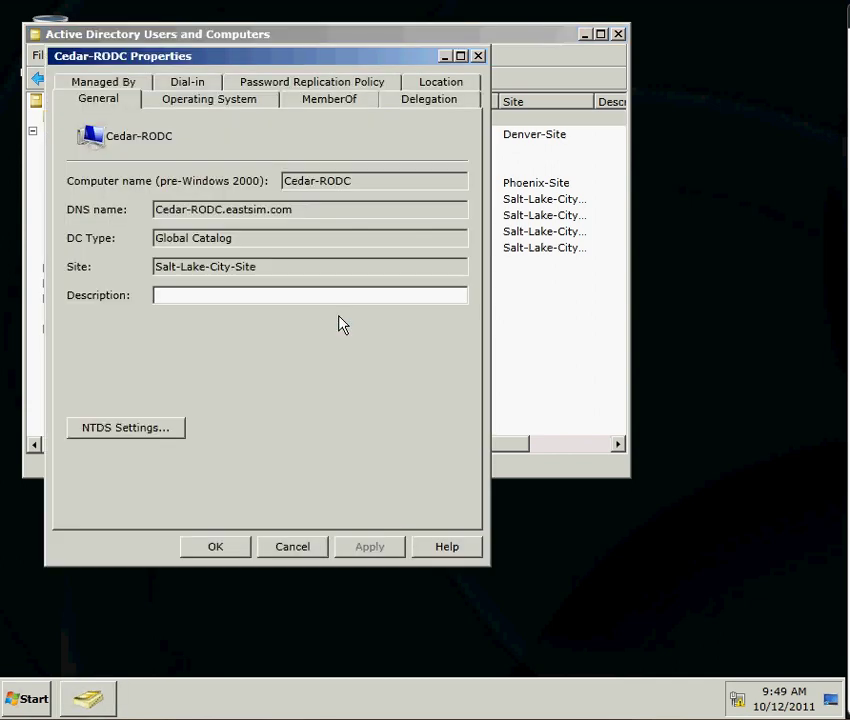
{"action": "left_click", "coordinate": [270, 89]}
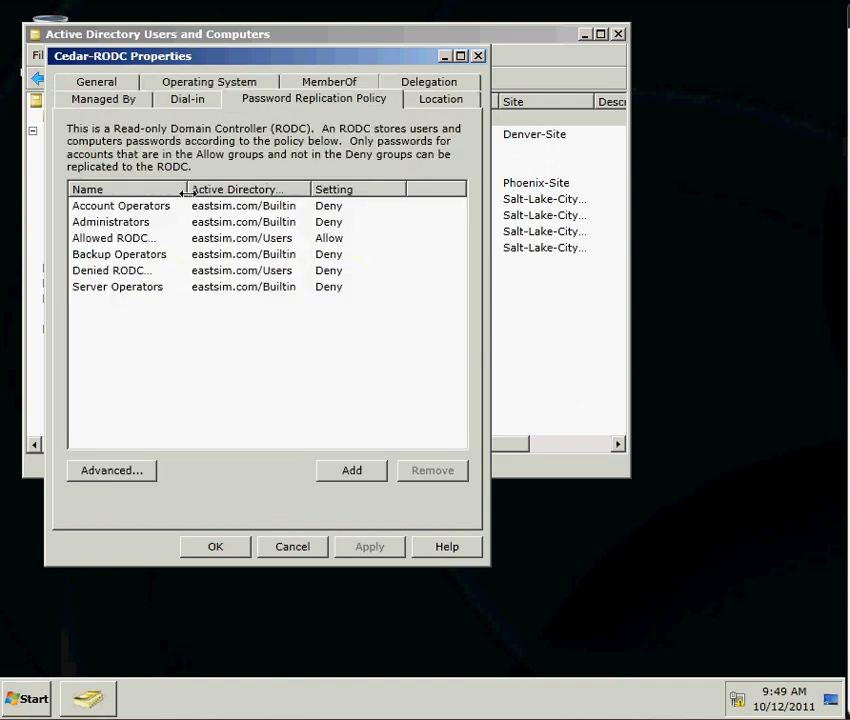
{"action": "left_click_drag", "start_coordinate": [186, 193], "coordinate": [294, 191]}
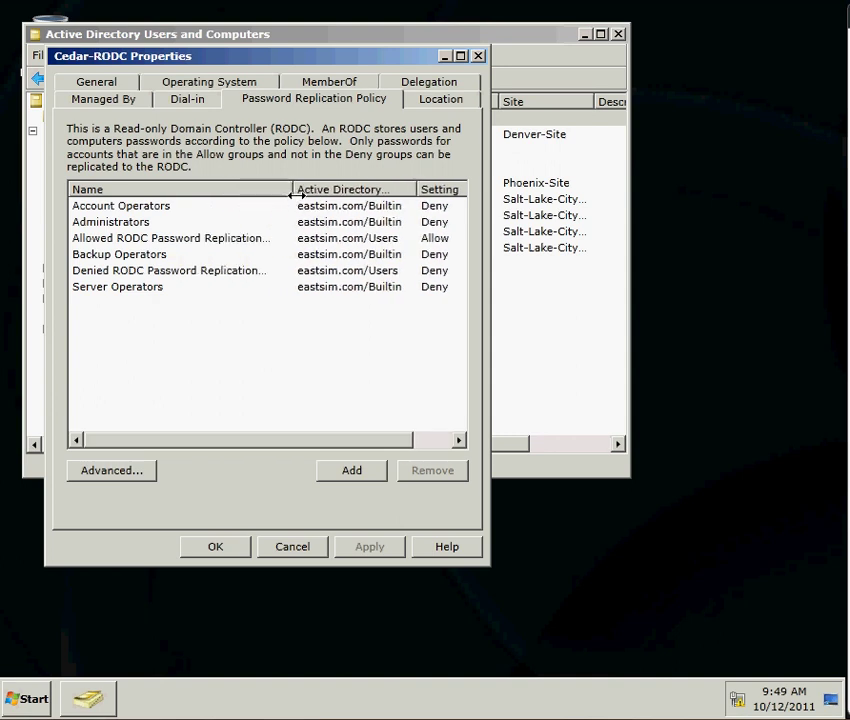
{"action": "left_click", "coordinate": [232, 239]}
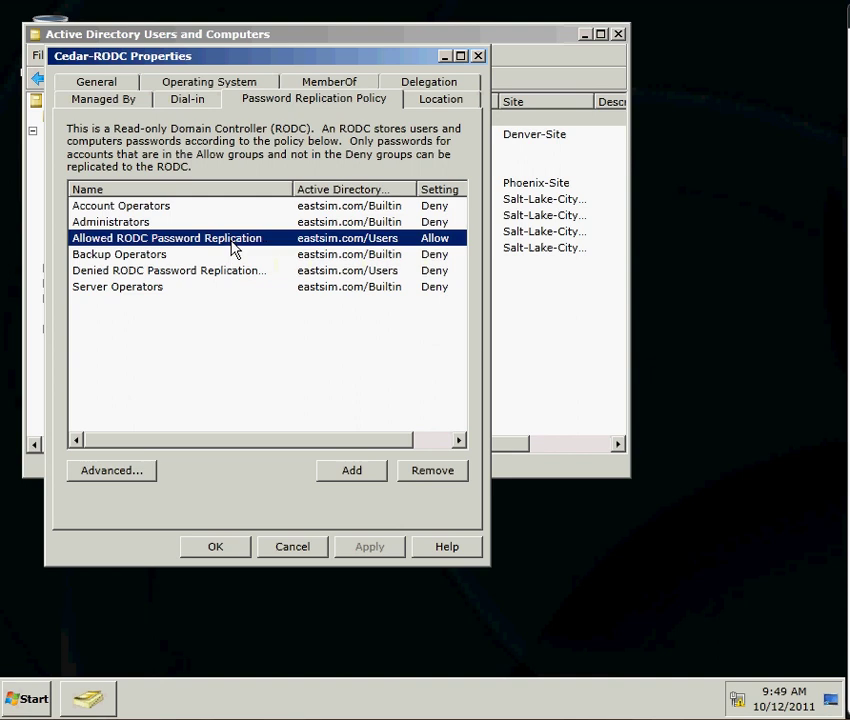
{"action": "left_click", "coordinate": [422, 480]}
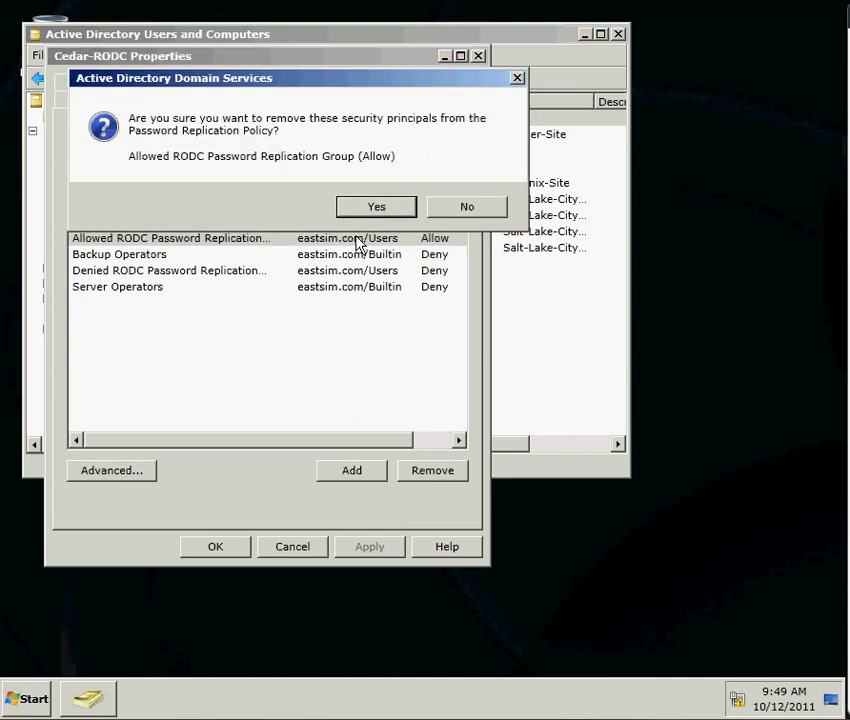
{"action": "left_click", "coordinate": [375, 210]}
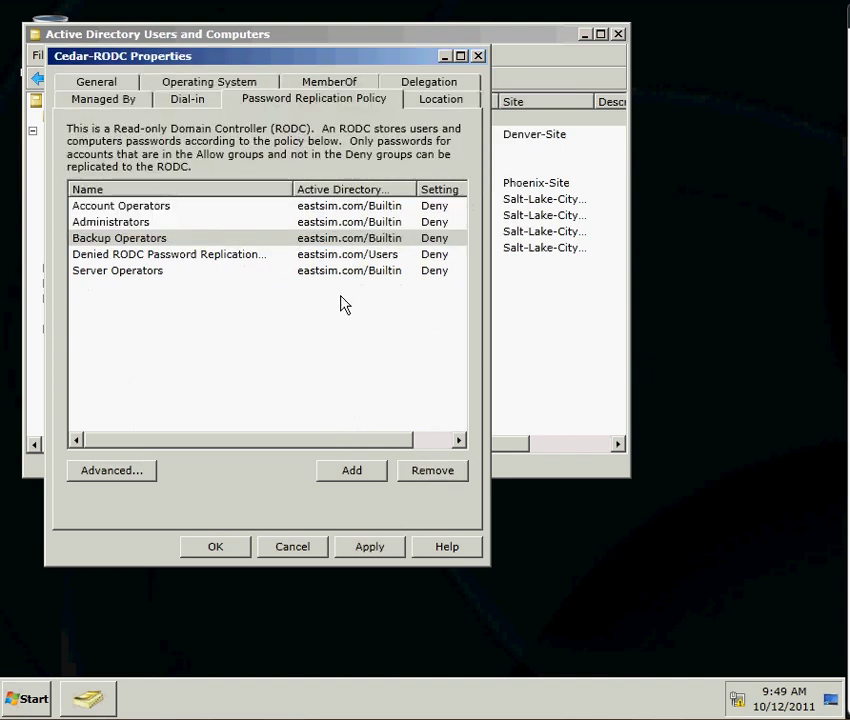
Add 'allowed rodc password replication group' to the policy with the Deny setting
{"action": "left_click", "coordinate": [338, 476]}
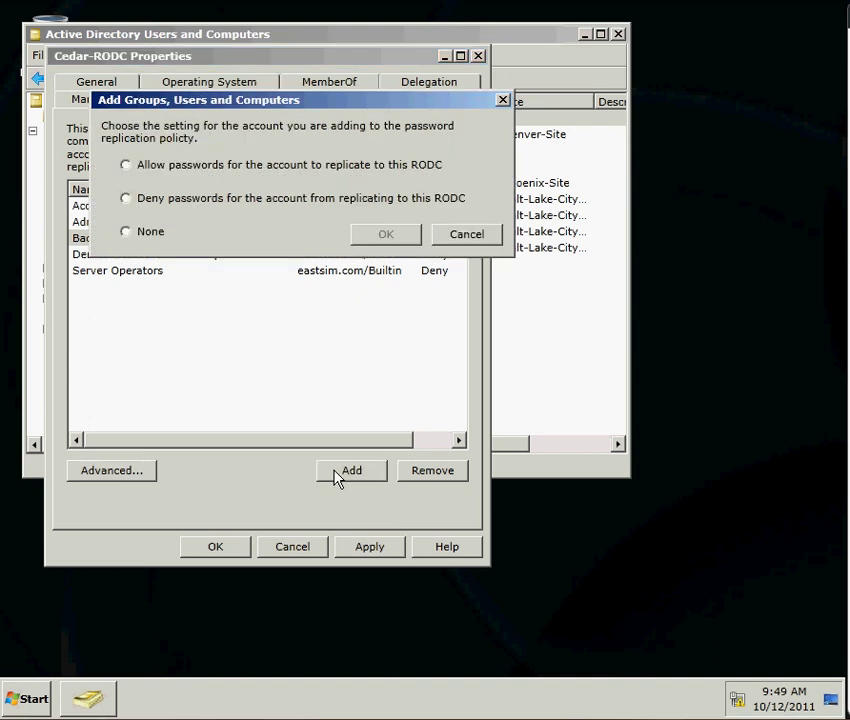
{"action": "left_click", "coordinate": [214, 207]}
{"action": "left_click", "coordinate": [386, 234]}
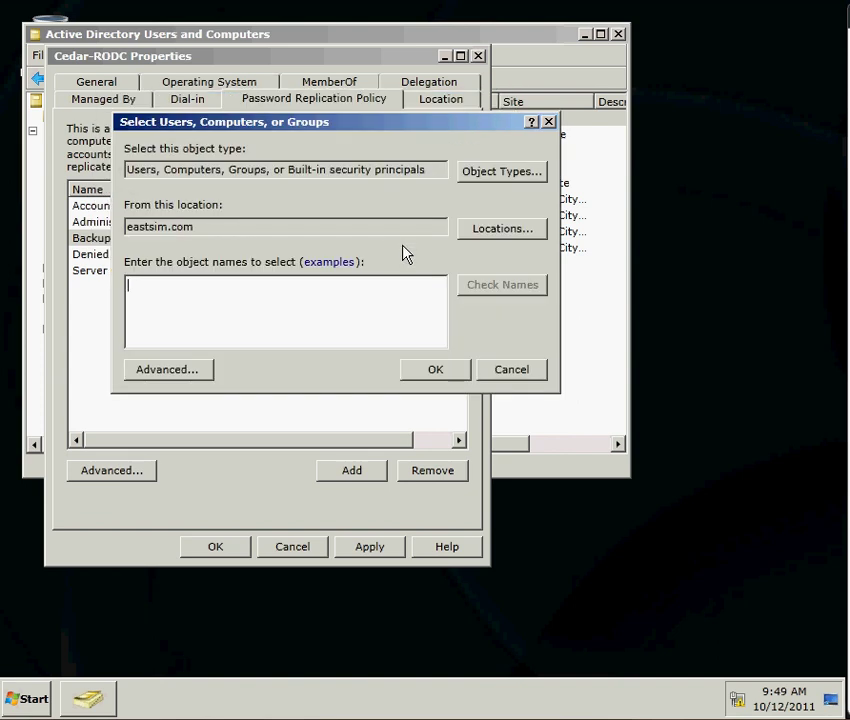
{"action": "type", "text": "allo"}
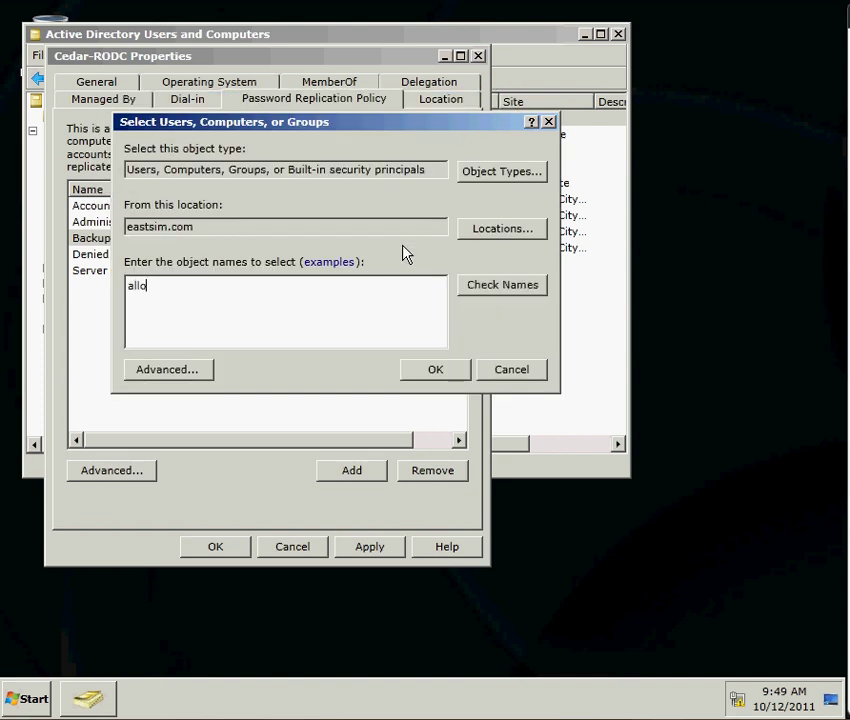
{"action": "type", "text": "wed rodc password re"}
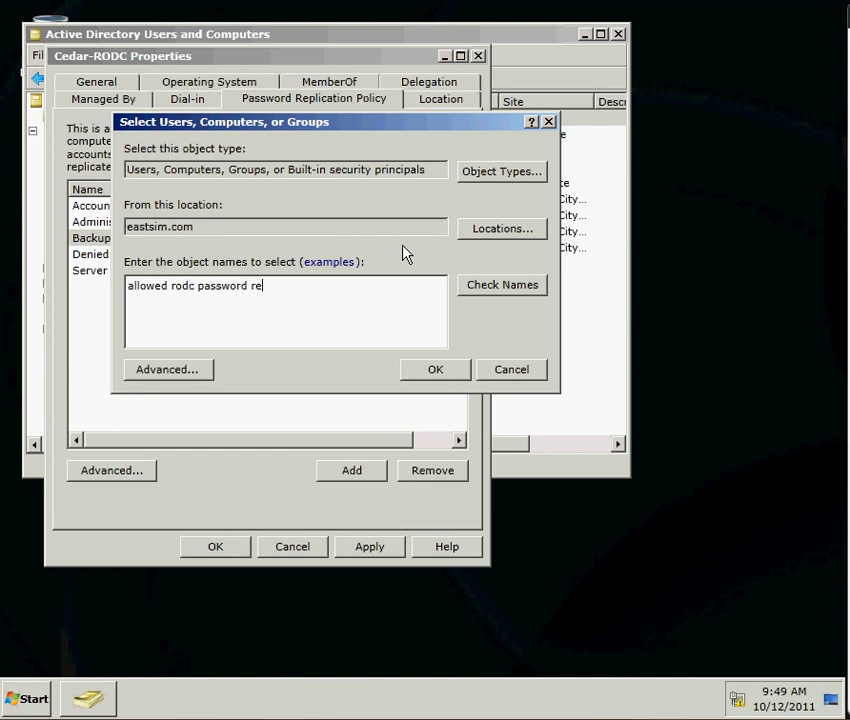
{"action": "type", "text": "plication group"}
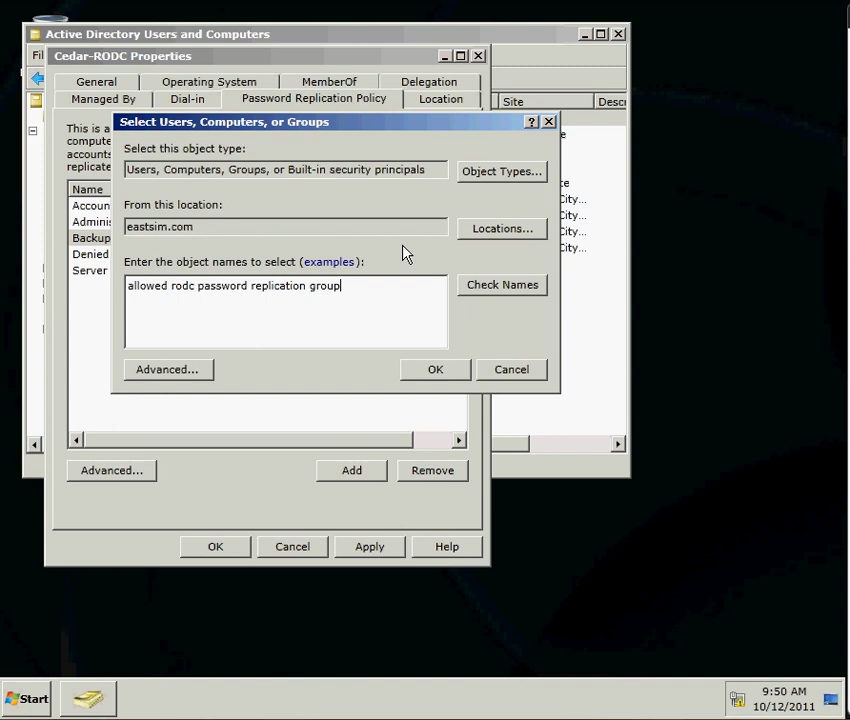
{"action": "left_click", "coordinate": [481, 290]}
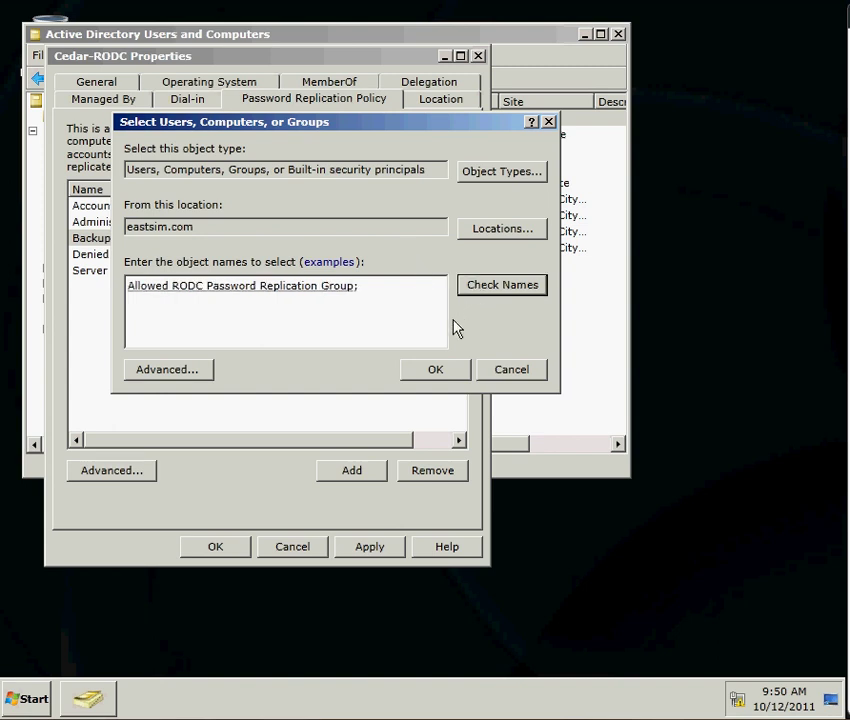
{"action": "left_click", "coordinate": [440, 373]}
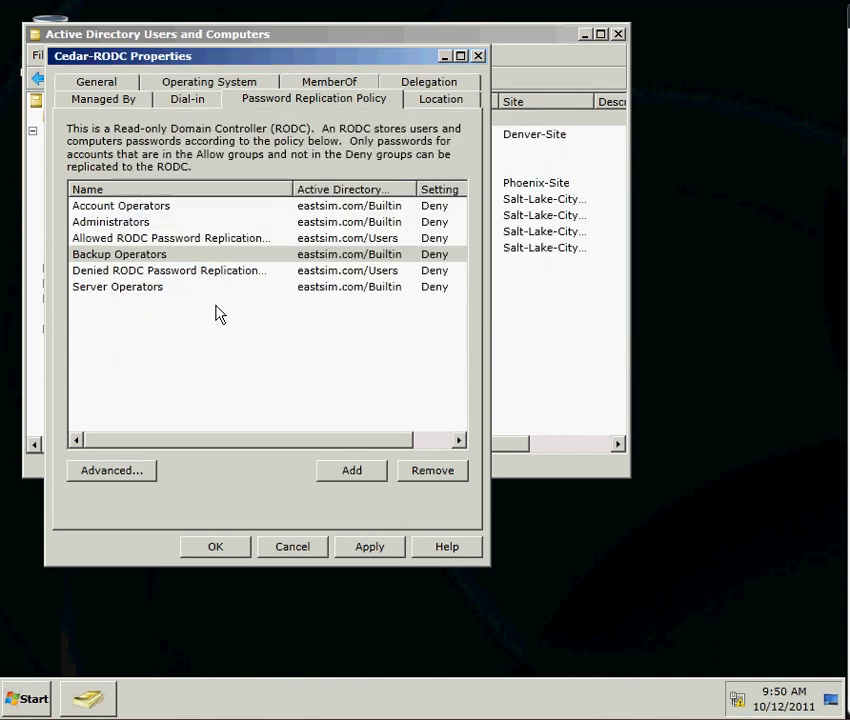
Add the user's account to Cedar-RODC's policy with Allow passwords to replicate
{"action": "left_click", "coordinate": [200, 240]}
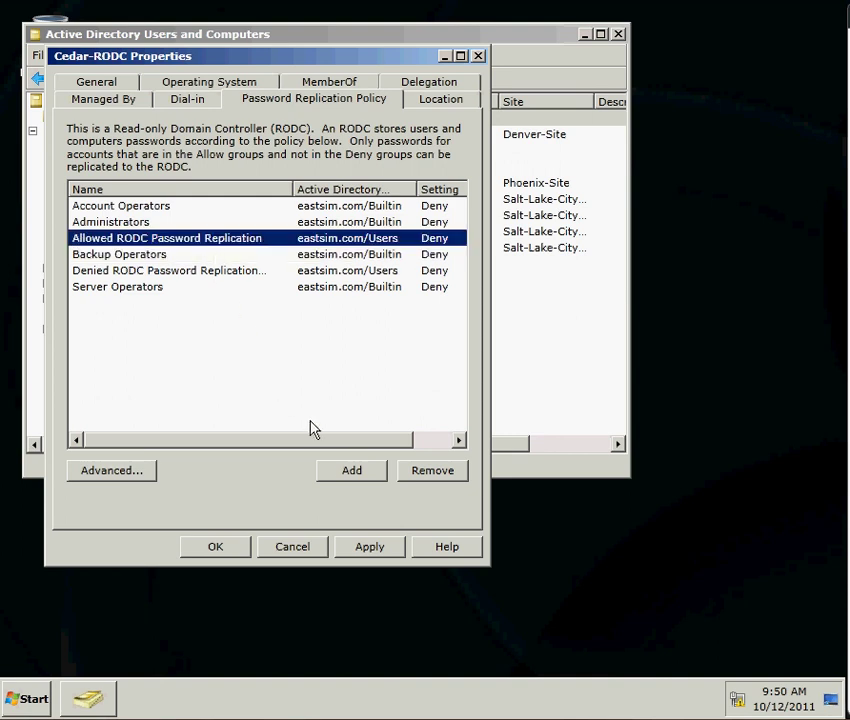
{"action": "left_click", "coordinate": [348, 476]}
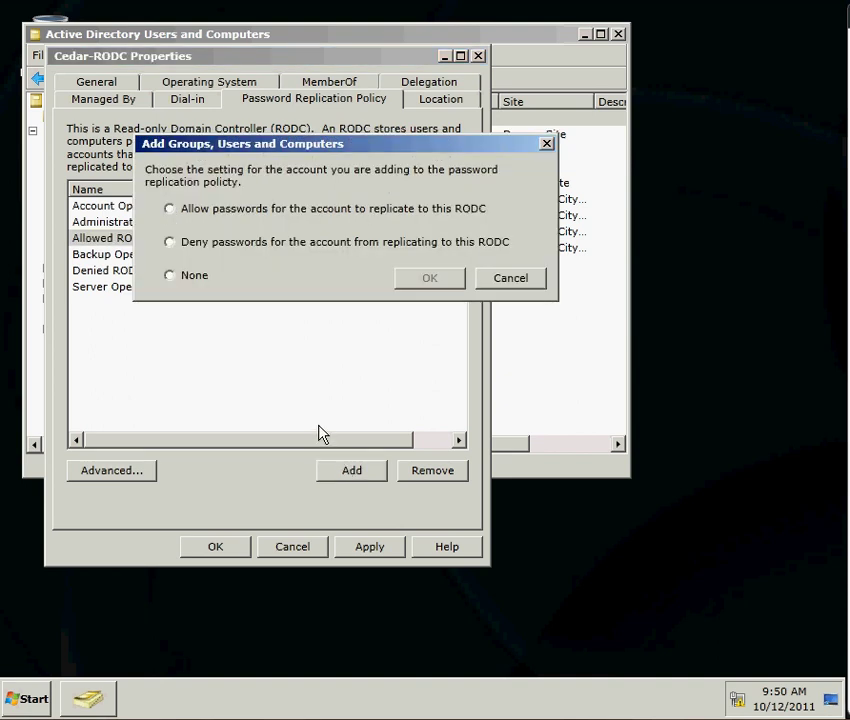
{"action": "left_click", "coordinate": [172, 209]}
{"action": "left_click", "coordinate": [430, 279]}
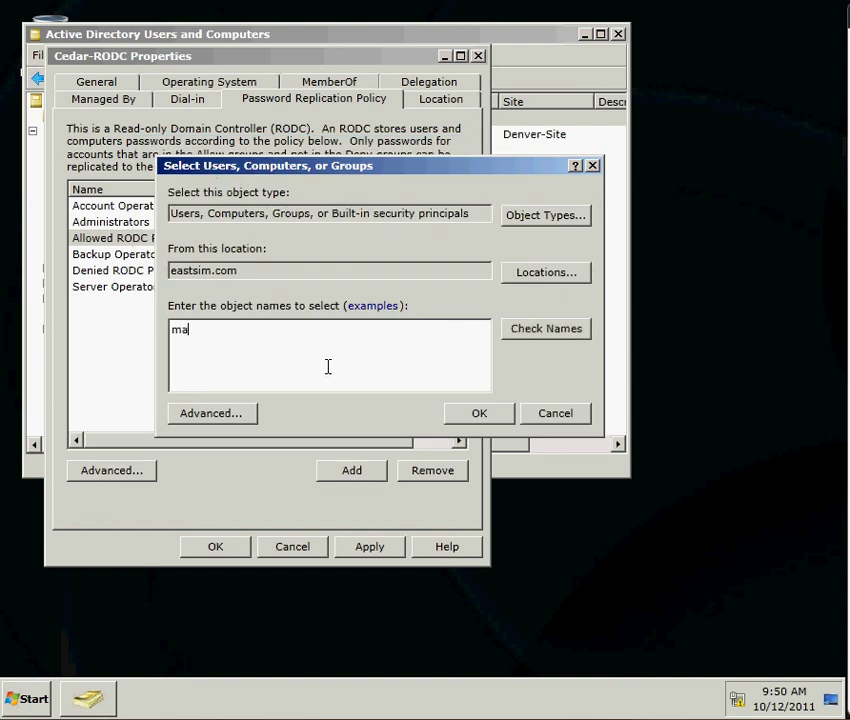
{"action": "left_click", "coordinate": [538, 335]}
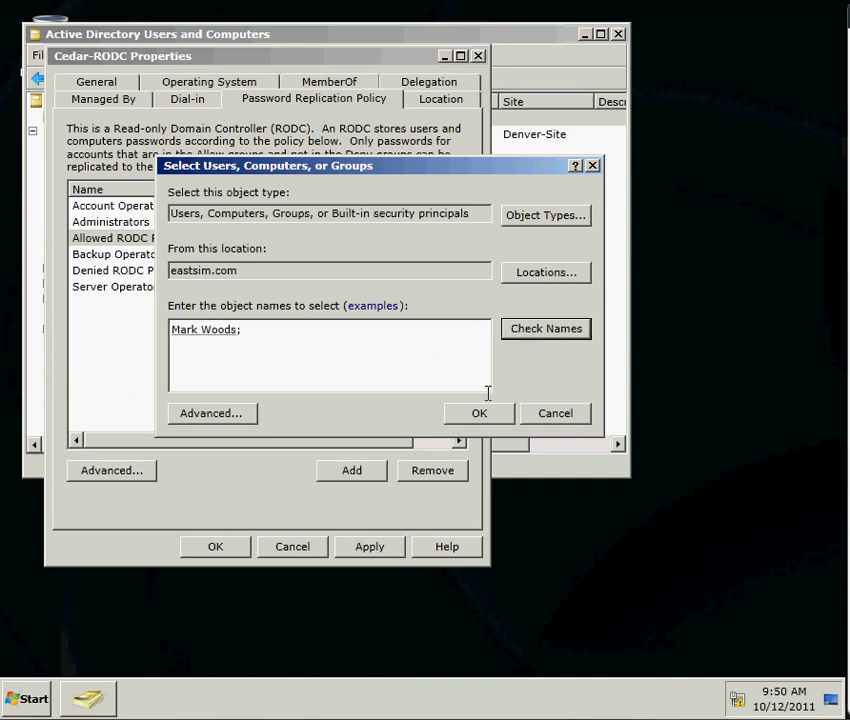
{"action": "left_click", "coordinate": [475, 418]}
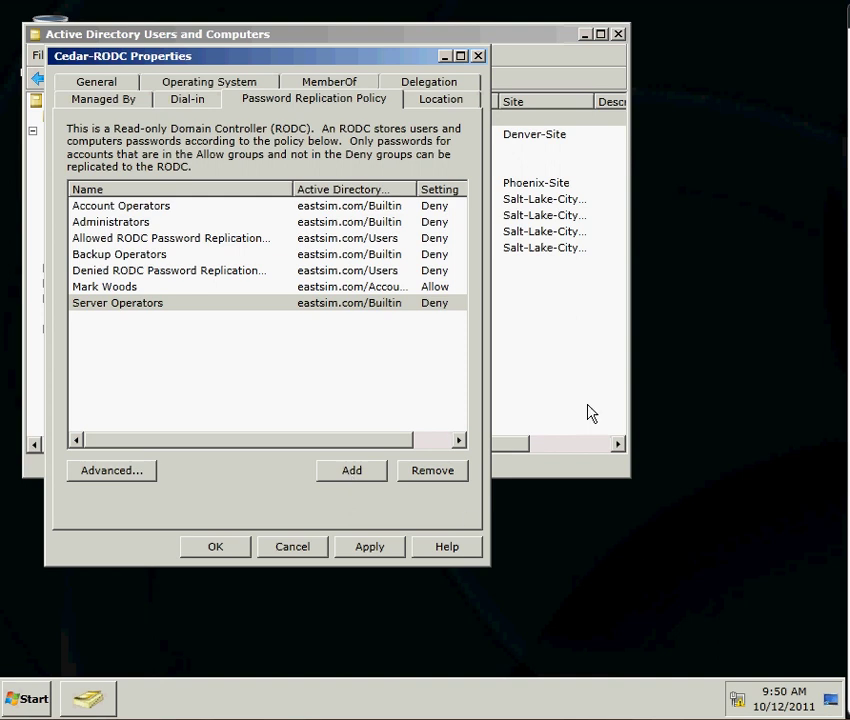
{"action": "left_click", "coordinate": [352, 472]}
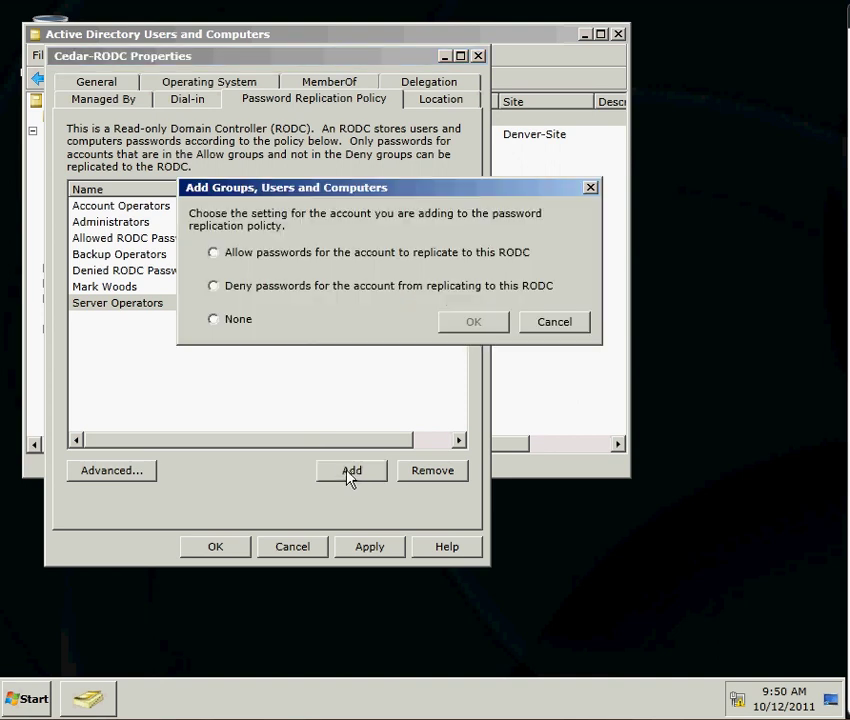
Add the 'research' group to the policy set to Allow
{"action": "left_click", "coordinate": [298, 253]}
{"action": "left_click", "coordinate": [455, 322]}
{"action": "type", "text": "r"}
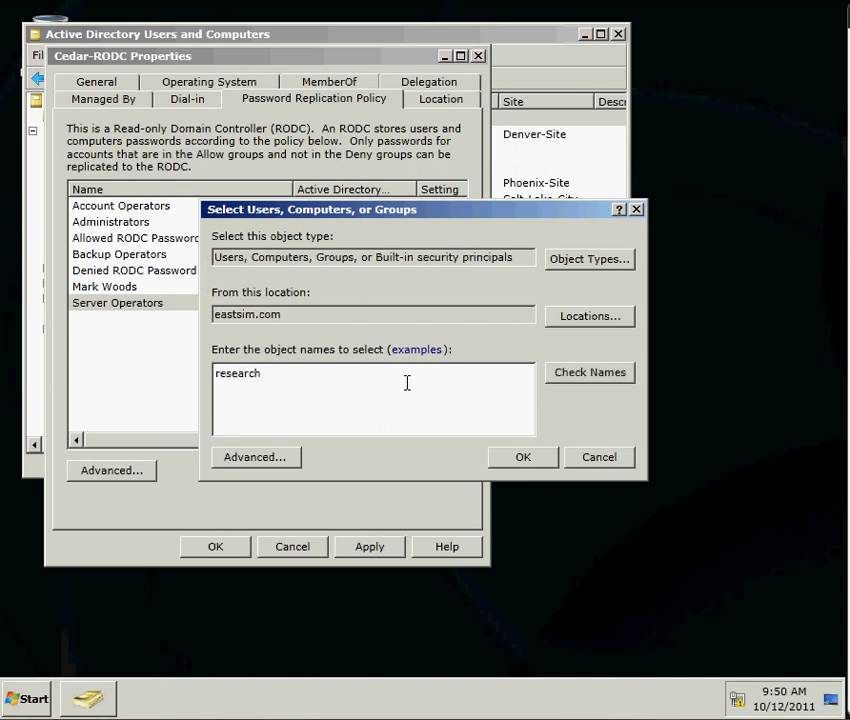
{"action": "type", "text": "esearch"}
{"action": "left_click", "coordinate": [573, 383]}
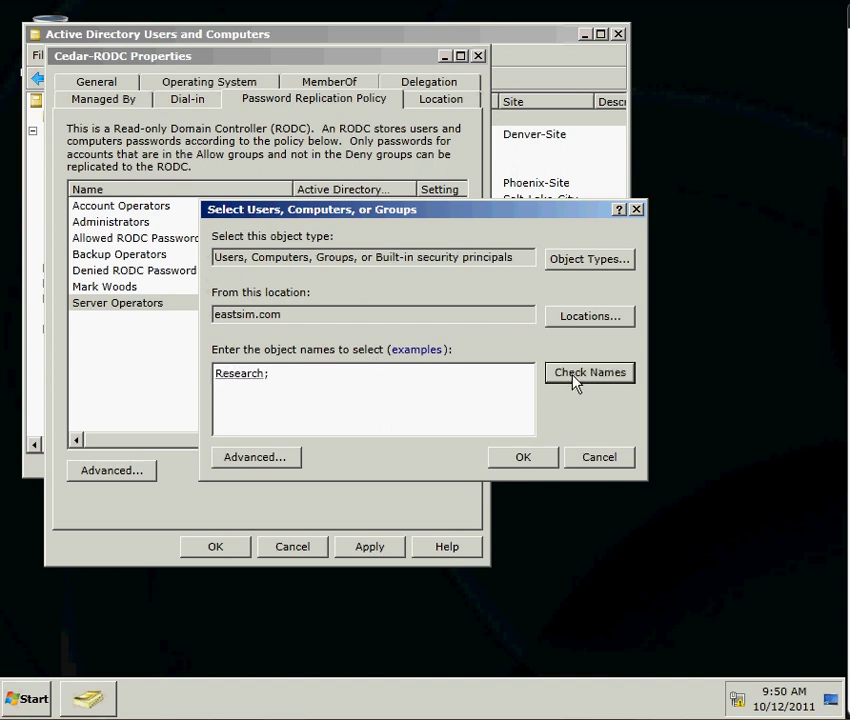
{"action": "left_click", "coordinate": [528, 459]}
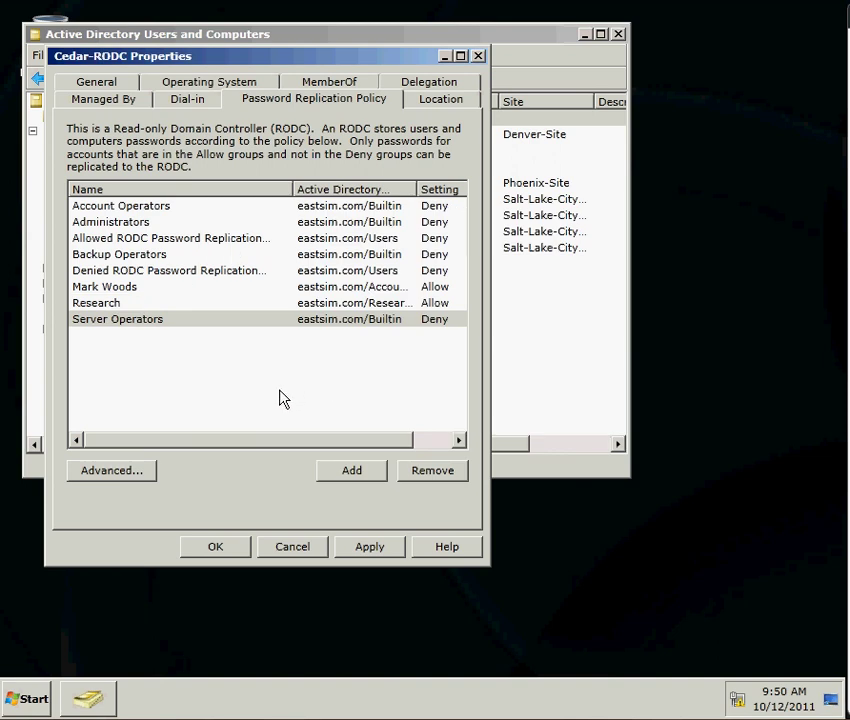
Start a new Allow entry with object types limited to Computers, and open Advanced search
{"action": "left_click", "coordinate": [335, 476]}
{"action": "left_click", "coordinate": [284, 298]}
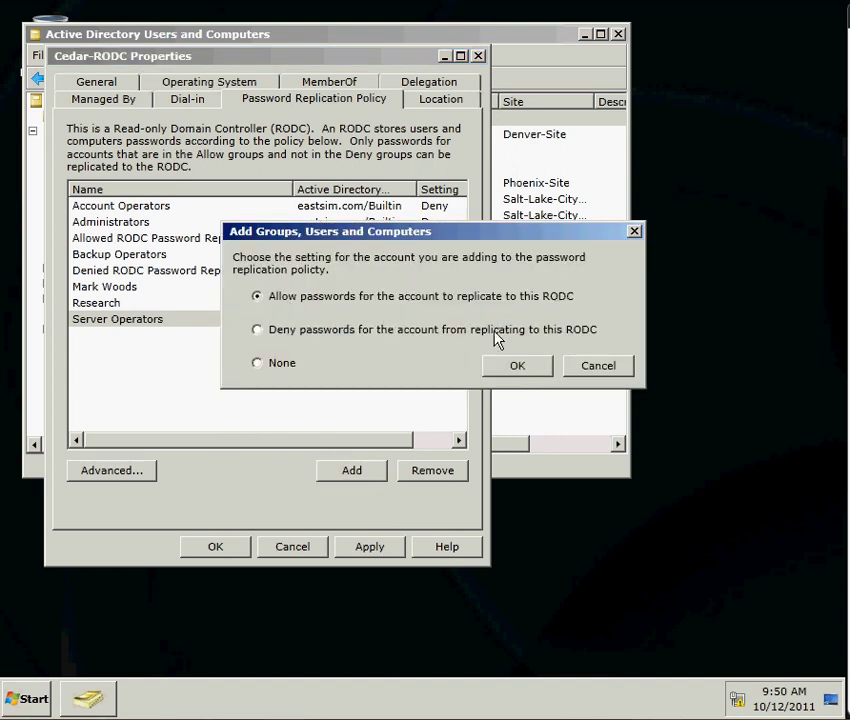
{"action": "left_click", "coordinate": [517, 367]}
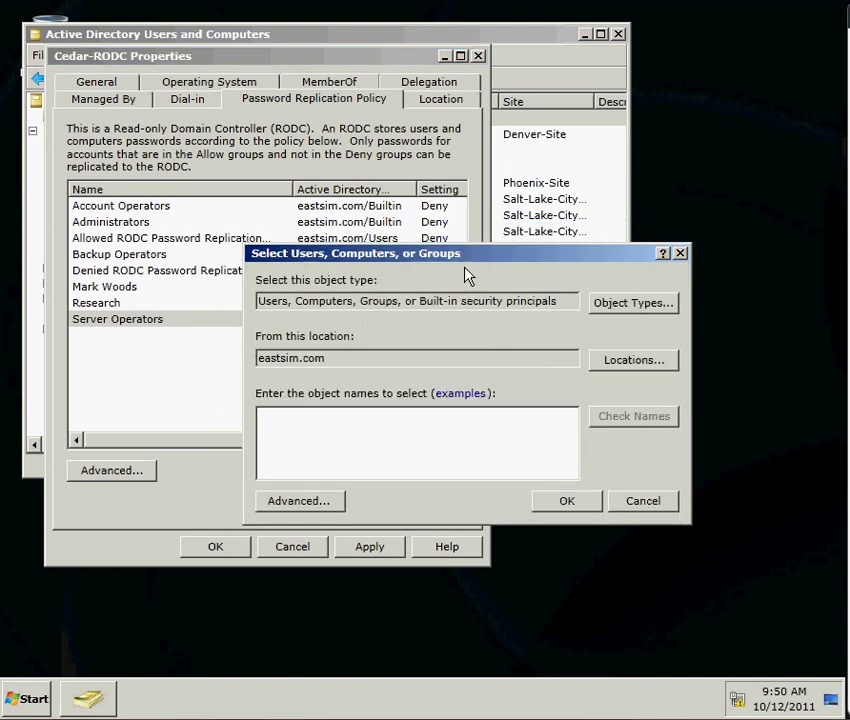
{"action": "left_click_drag", "start_coordinate": [465, 262], "coordinate": [290, 30]}
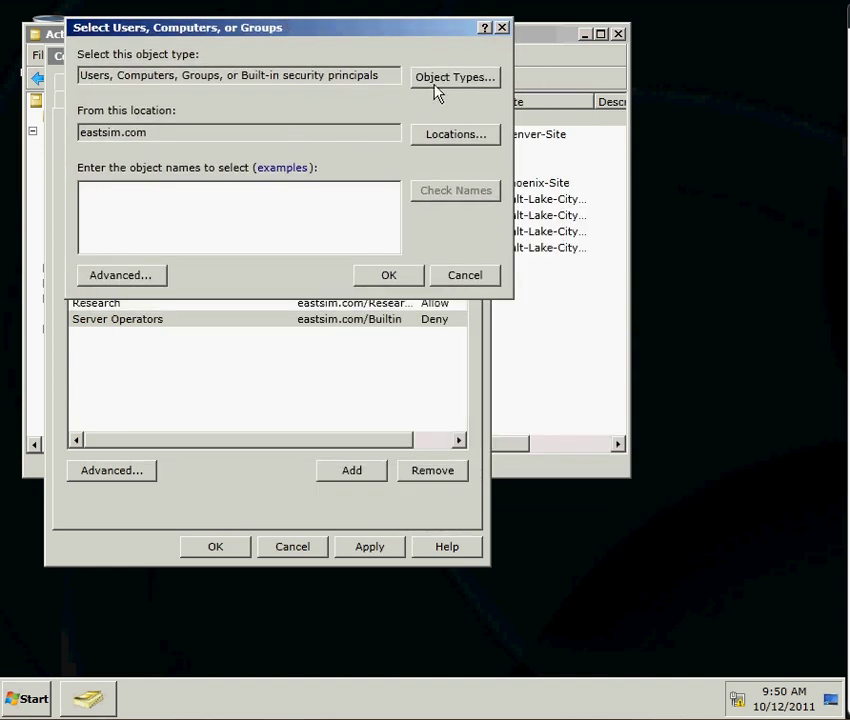
{"action": "left_click", "coordinate": [437, 90]}
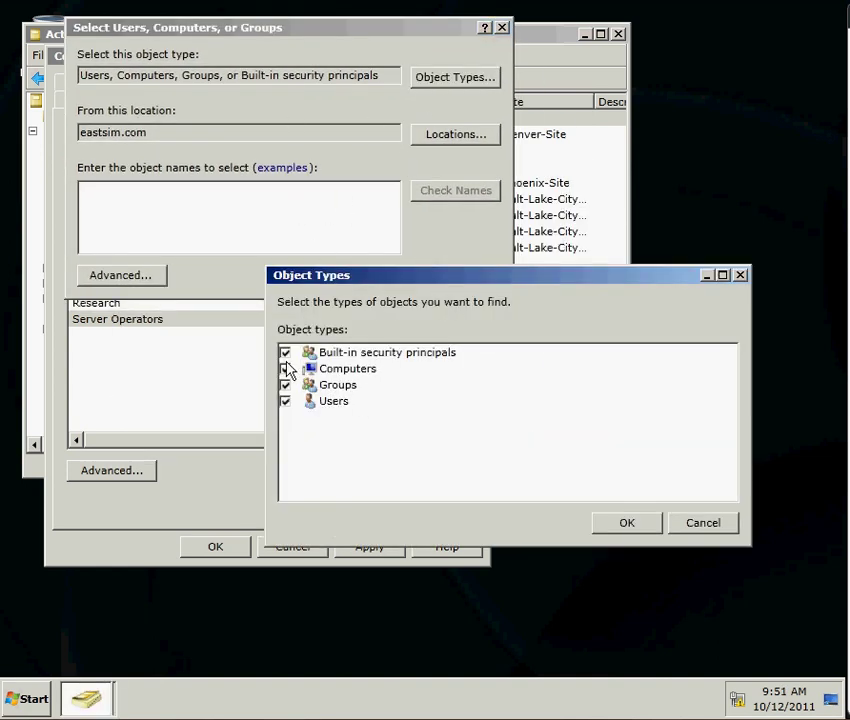
{"action": "left_click", "coordinate": [285, 352]}
{"action": "left_click", "coordinate": [286, 385]}
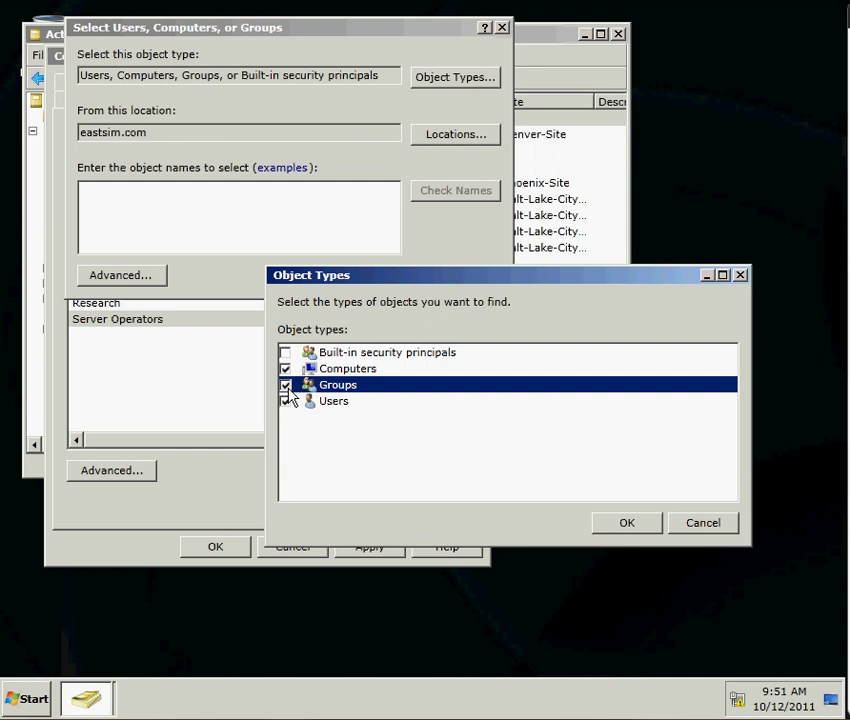
{"action": "left_click", "coordinate": [285, 385]}
{"action": "left_click", "coordinate": [285, 401]}
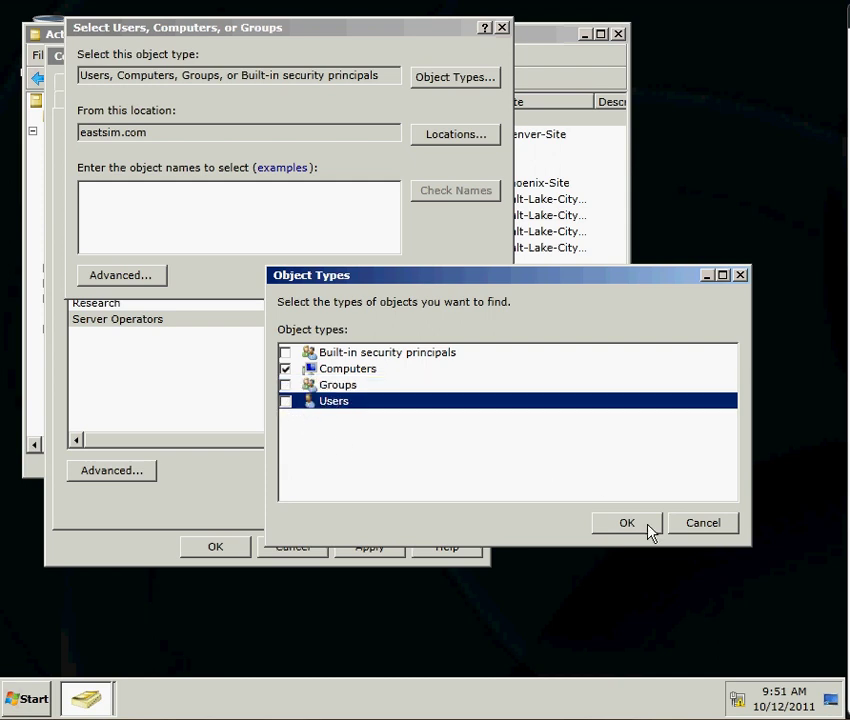
{"action": "left_click", "coordinate": [627, 523]}
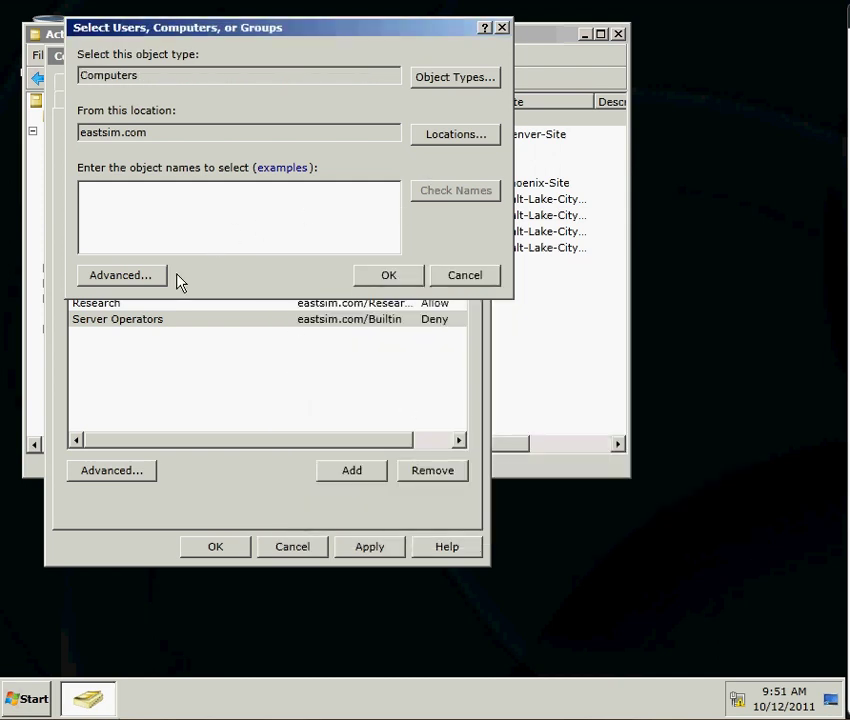
{"action": "left_click", "coordinate": [128, 281]}
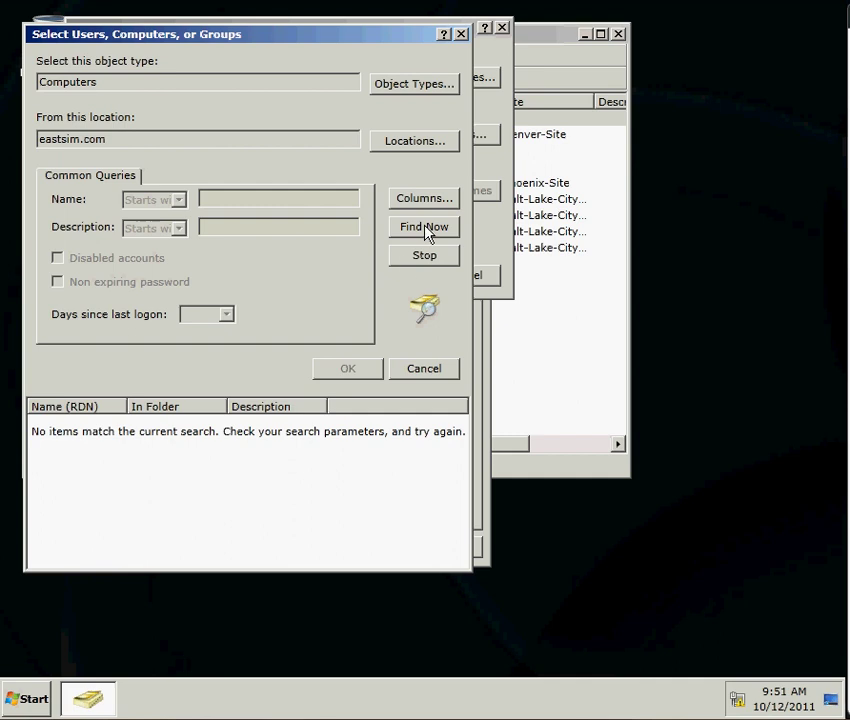
List all domain computers and select Acct2, ResM1, ResM2 and ResM3
{"action": "left_click", "coordinate": [430, 232]}
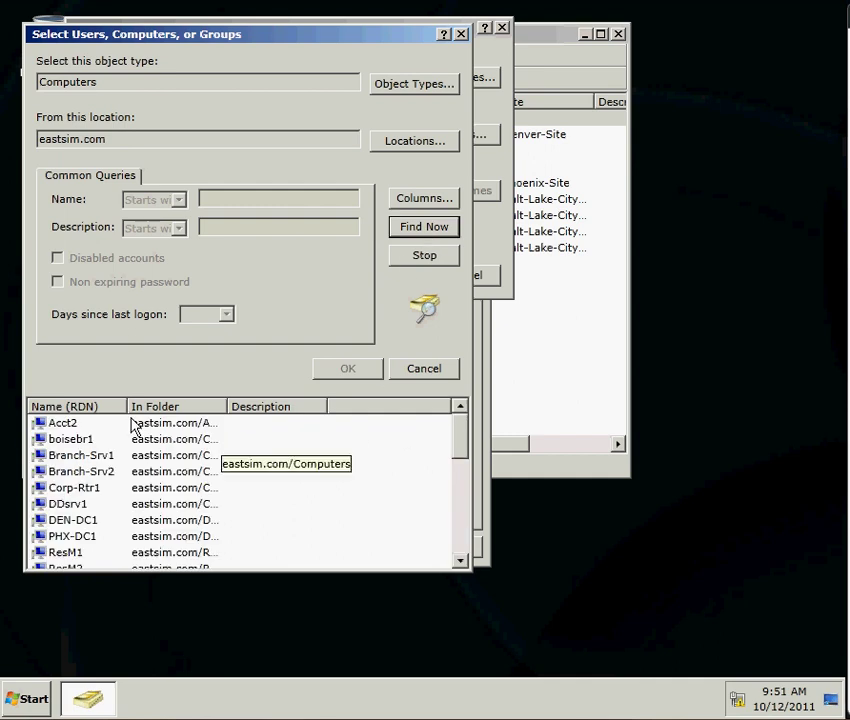
{"action": "left_click", "coordinate": [100, 428]}
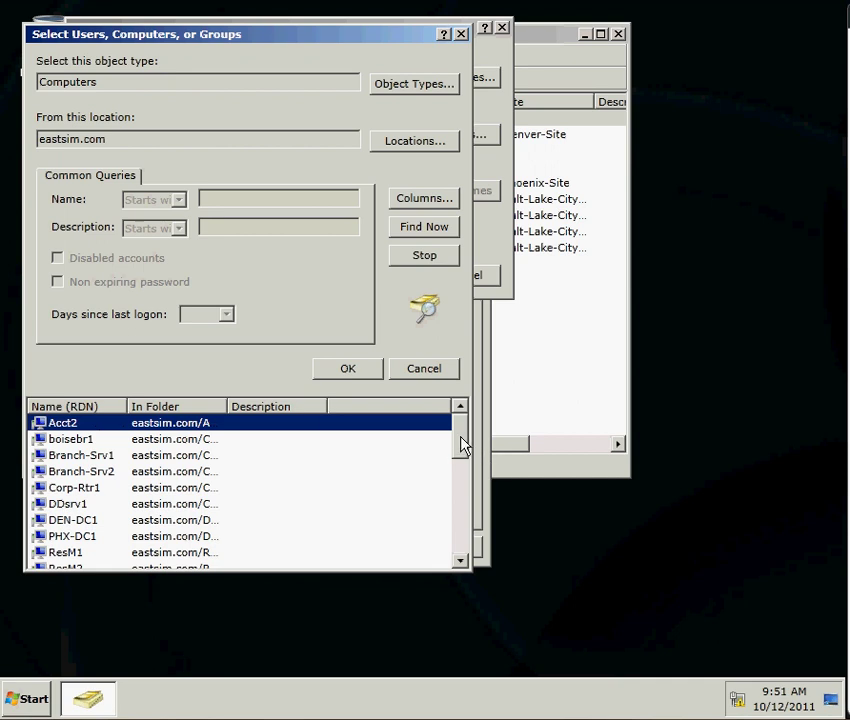
{"action": "left_click_drag", "start_coordinate": [257, 410], "coordinate": [320, 425]}
{"action": "left_click_drag", "start_coordinate": [457, 436], "coordinate": [465, 466]}
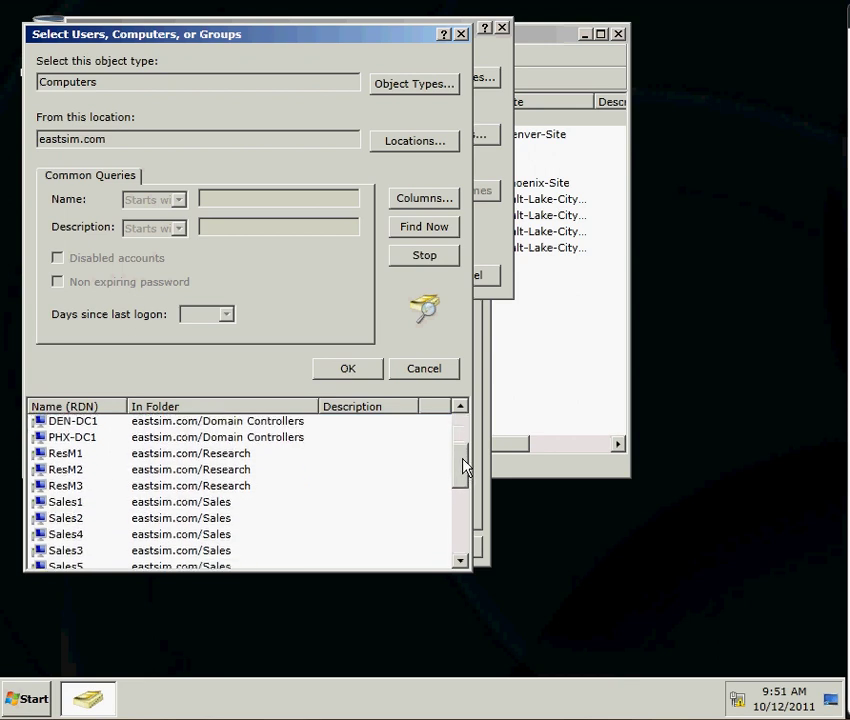
{"action": "left_click", "coordinate": [212, 508]}
{"action": "left_click", "coordinate": [220, 520], "text": "ctrl"}
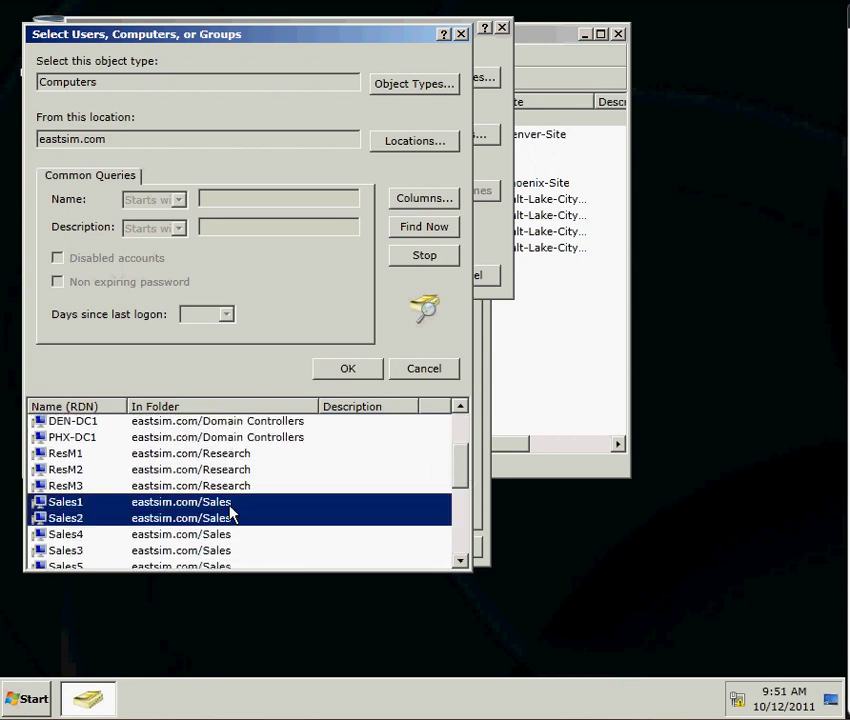
{"action": "left_click", "coordinate": [232, 519]}
{"action": "left_click", "coordinate": [233, 519], "text": "ctrl"}
{"action": "left_click", "coordinate": [256, 456]}
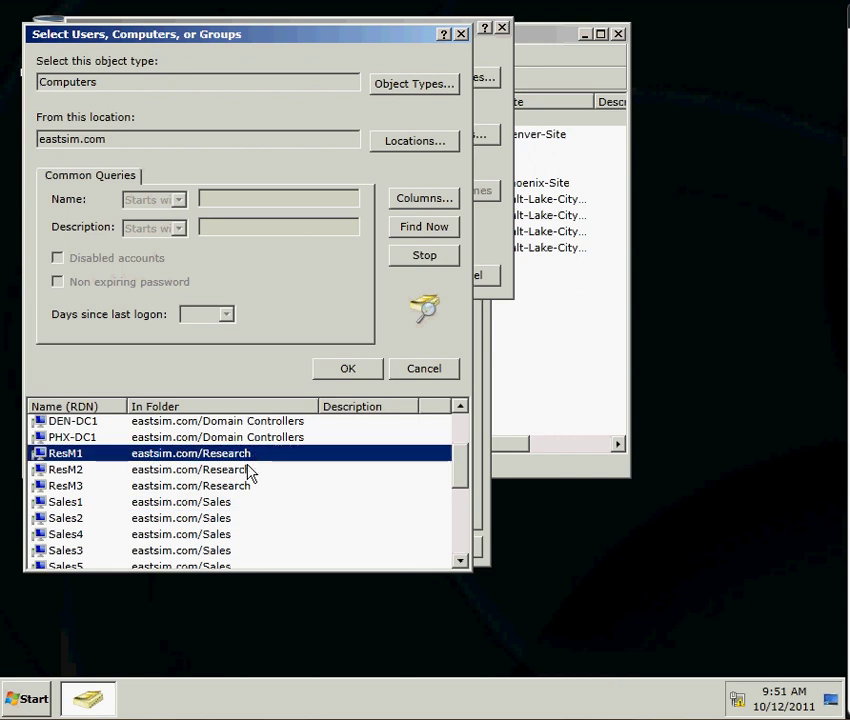
{"action": "left_click", "coordinate": [250, 470], "text": "ctrl"}
{"action": "left_click", "coordinate": [400, 486], "text": "ctrl"}
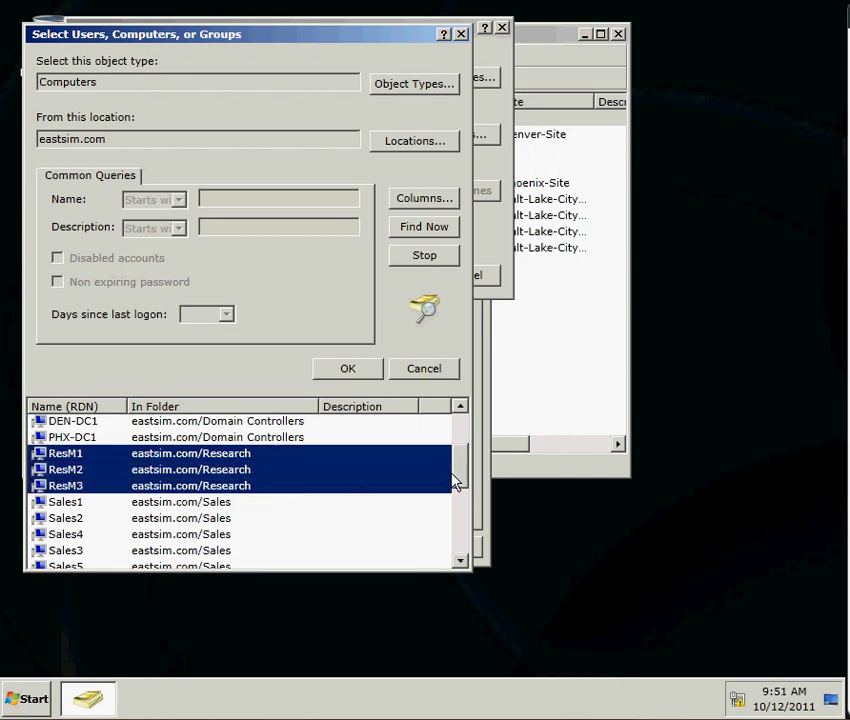
{"action": "left_click_drag", "start_coordinate": [460, 480], "coordinate": [460, 443]}
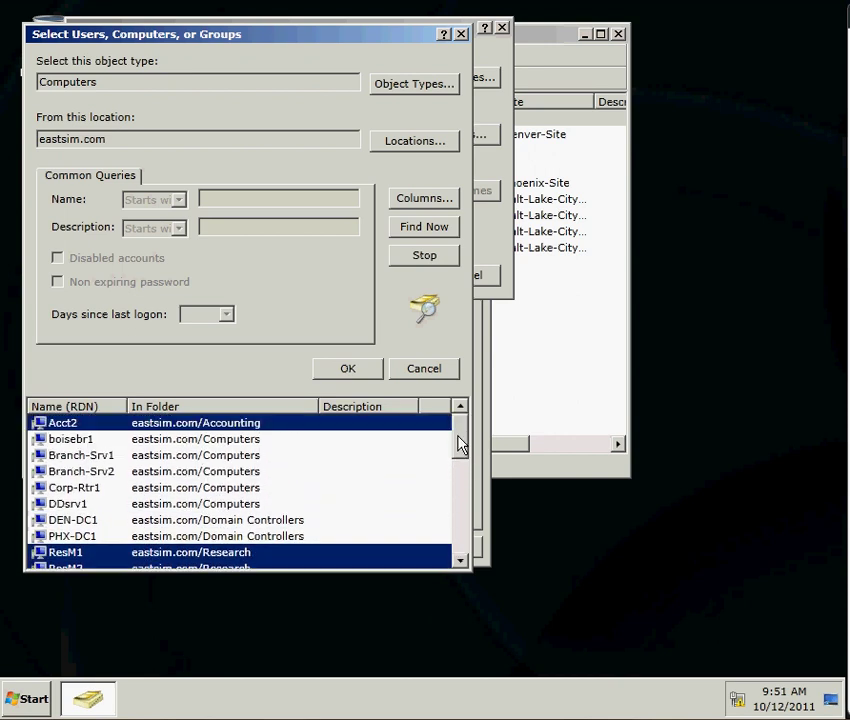
Add the four computers as Allow entries and close Cedar-RODC Properties
{"action": "left_click", "coordinate": [358, 372]}
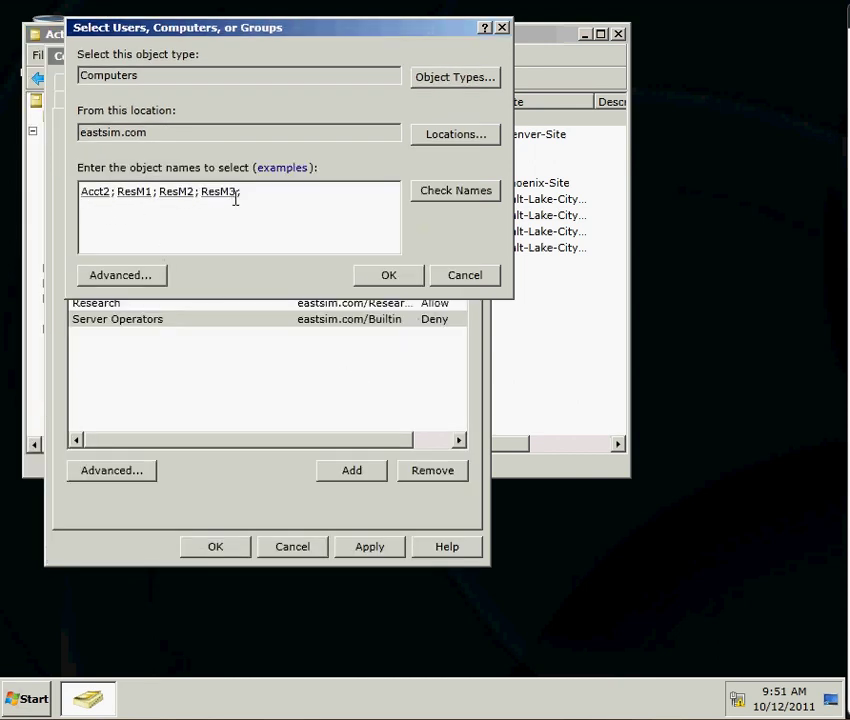
{"action": "left_click", "coordinate": [392, 281]}
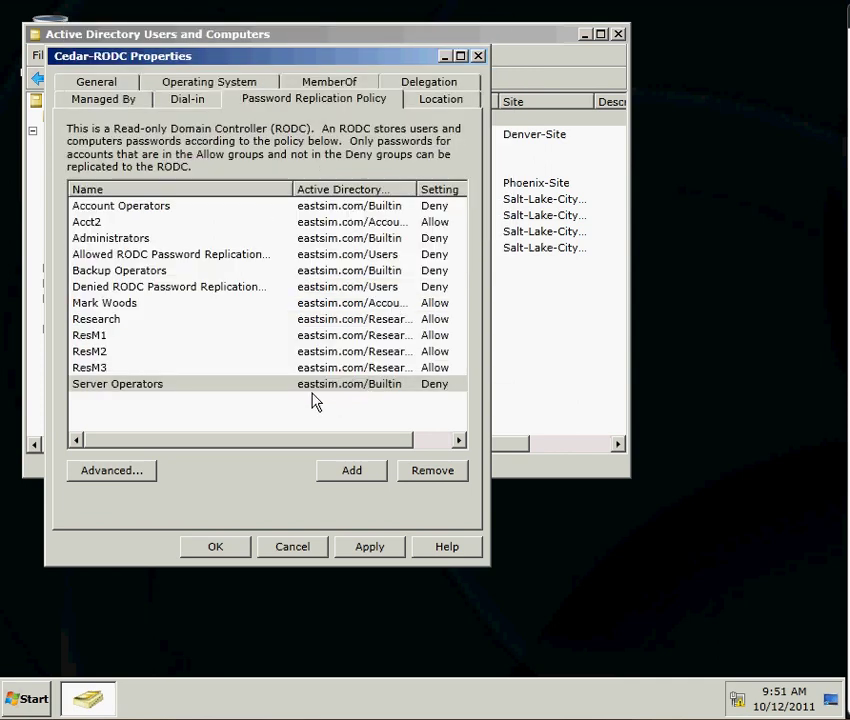
{"action": "left_click", "coordinate": [226, 552]}
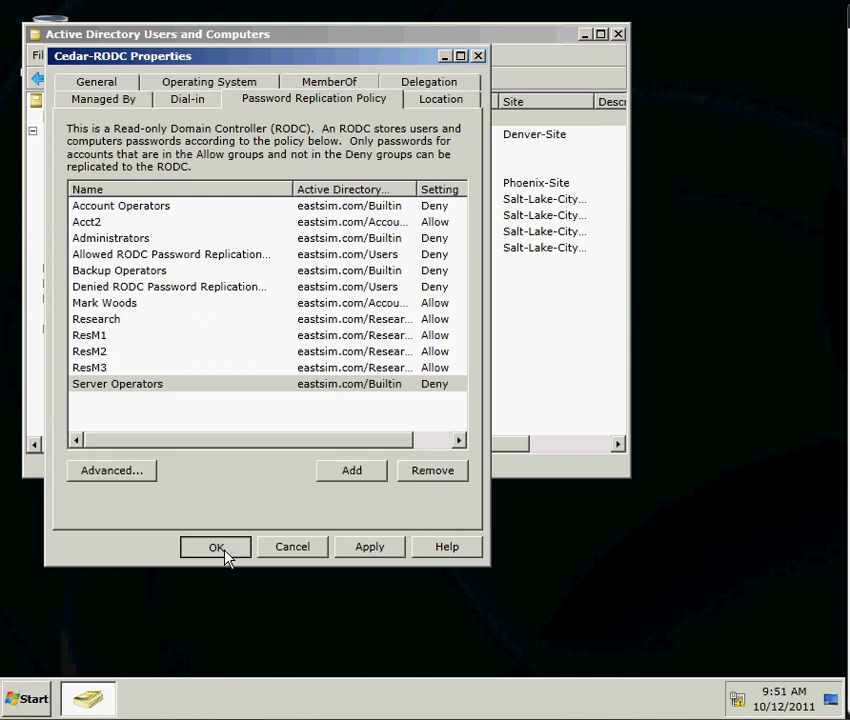